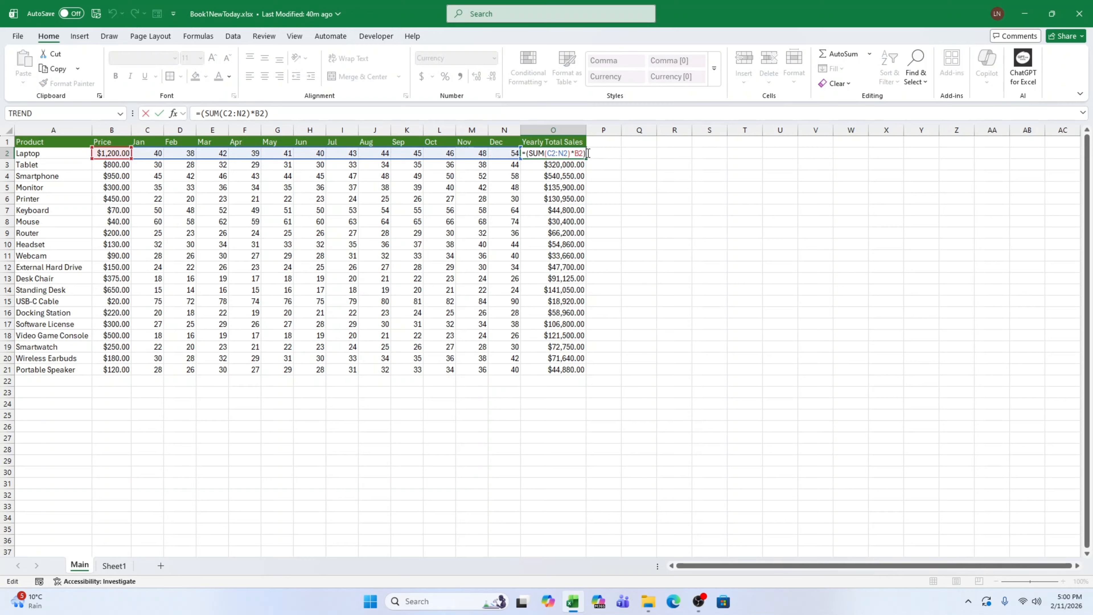
# Examine the formulas behind the first Yearly Total Sales values in O2 to O4.
pyautogui.hotkey('ctrl', 'Return')
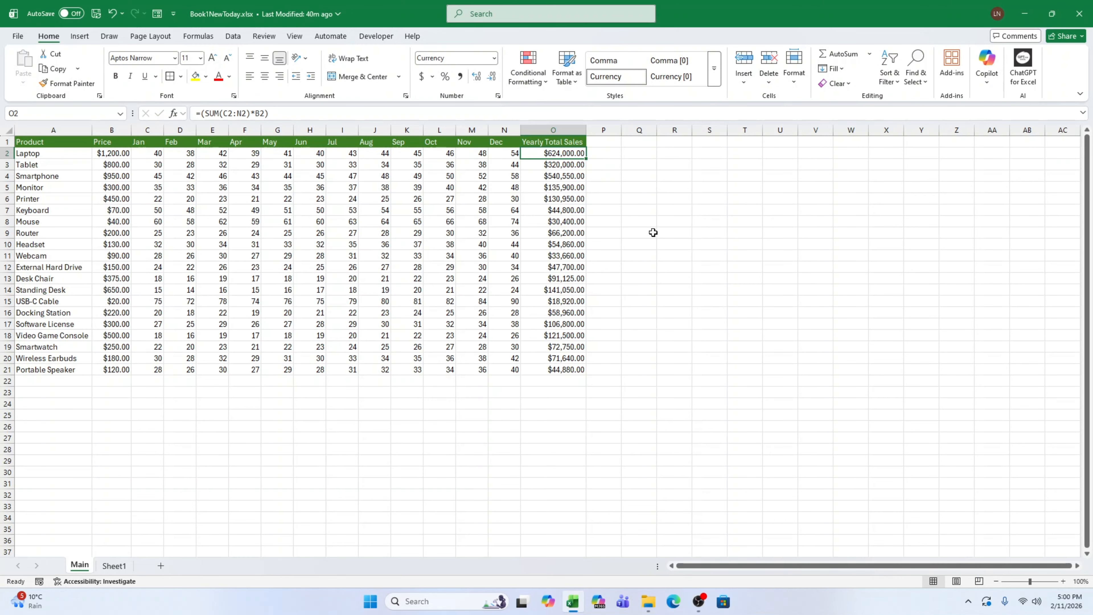
pyautogui.press('Down')
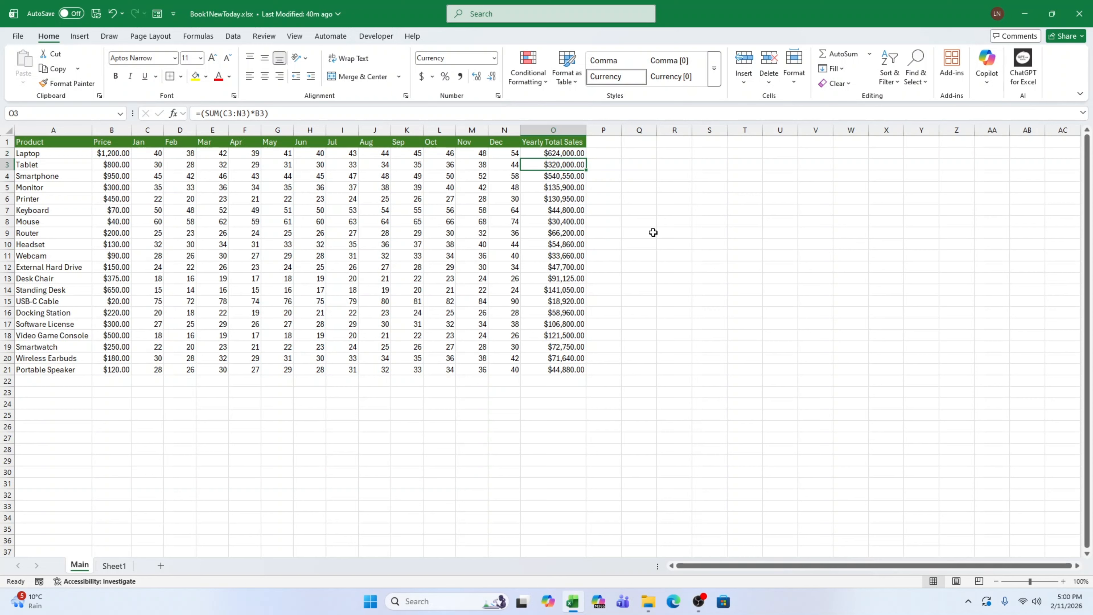
pyautogui.press('Down')
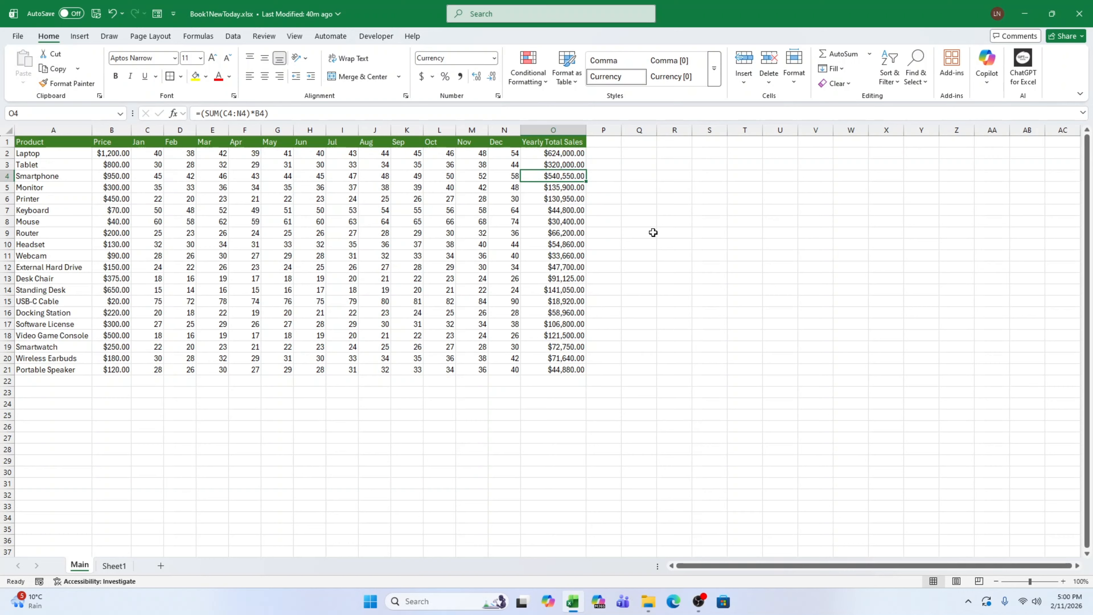
pyautogui.press('Up')
pyautogui.press('Up')
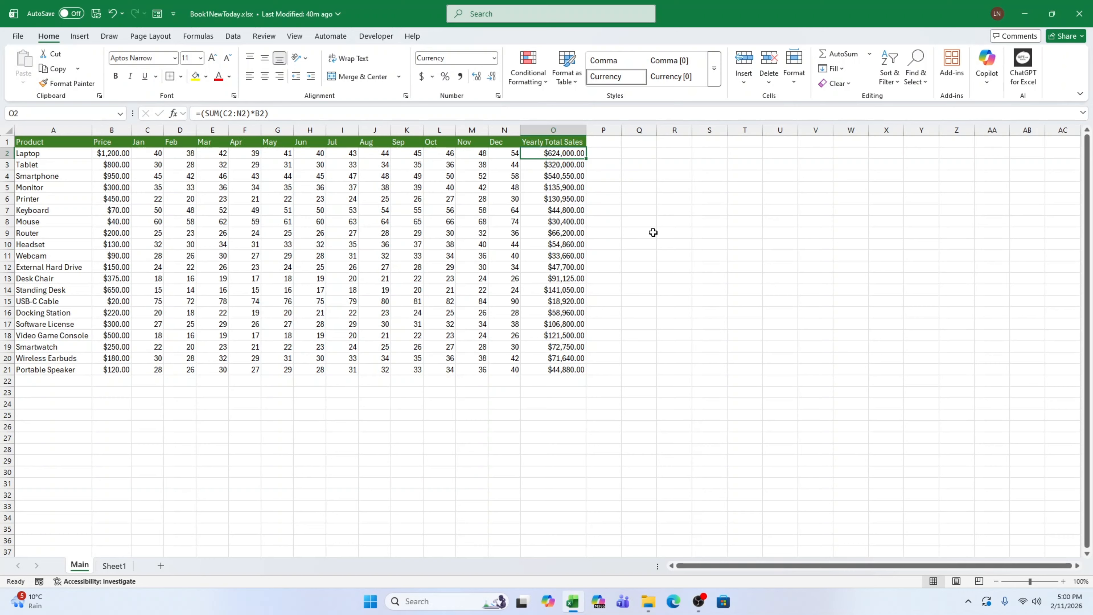
pyautogui.doubleClick(554, 164)
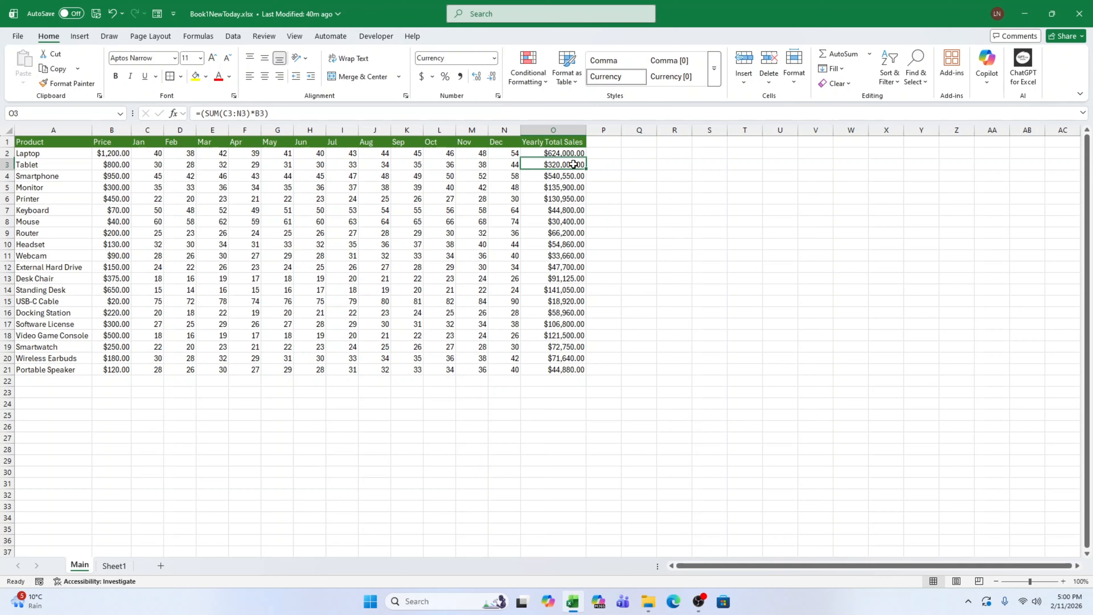
pyautogui.click(305, 112)
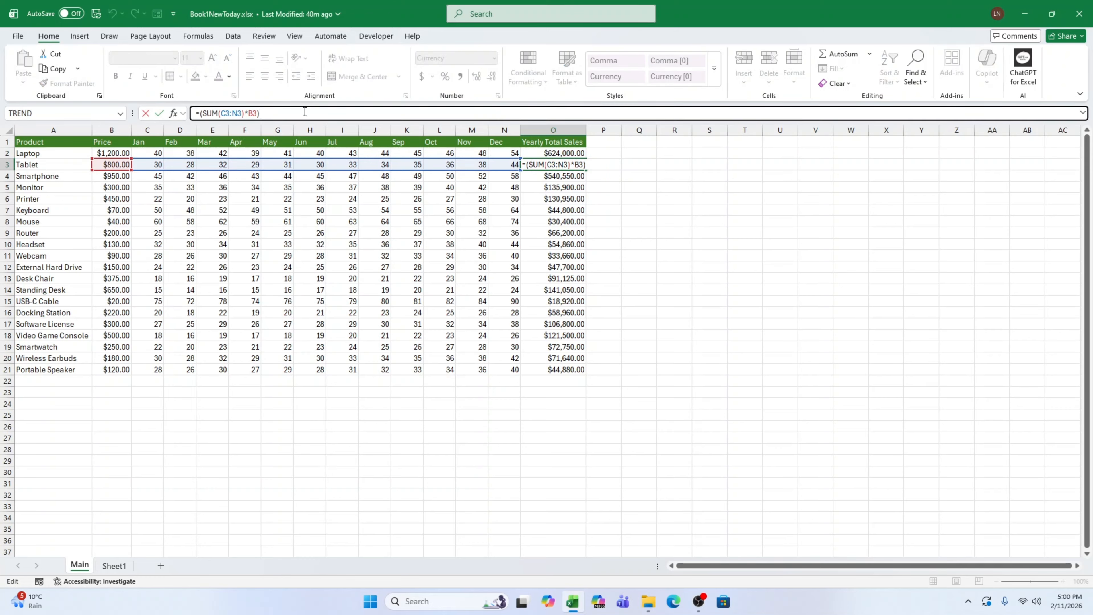
pyautogui.hotkey('ctrl', 'Return')
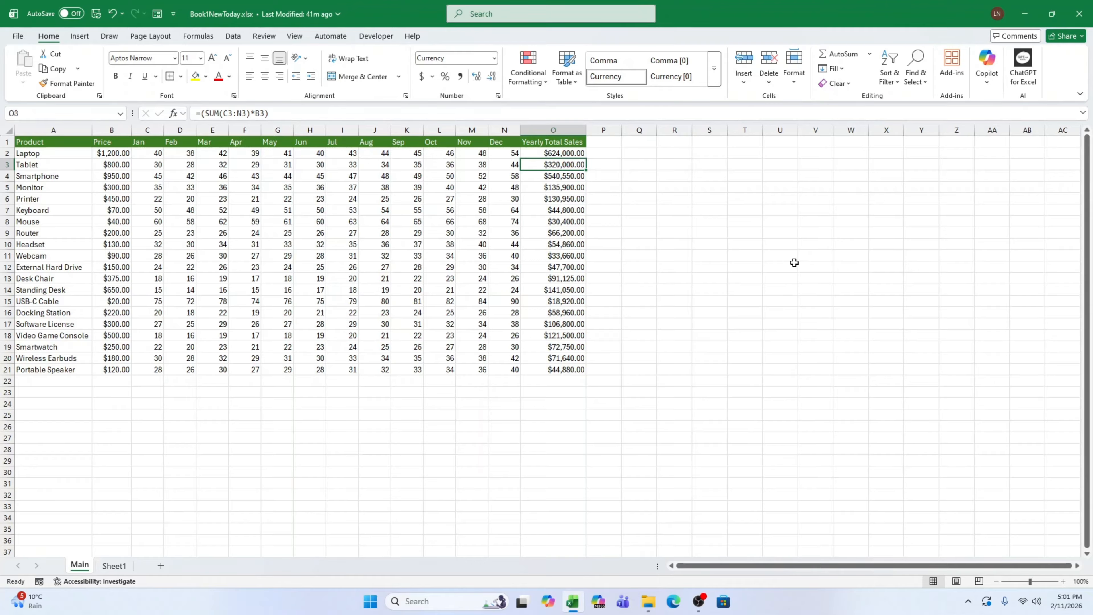
# Select all Yearly Total Sales values in O2:O21.
pyautogui.moveTo(567, 153); pyautogui.dragTo(573, 367)
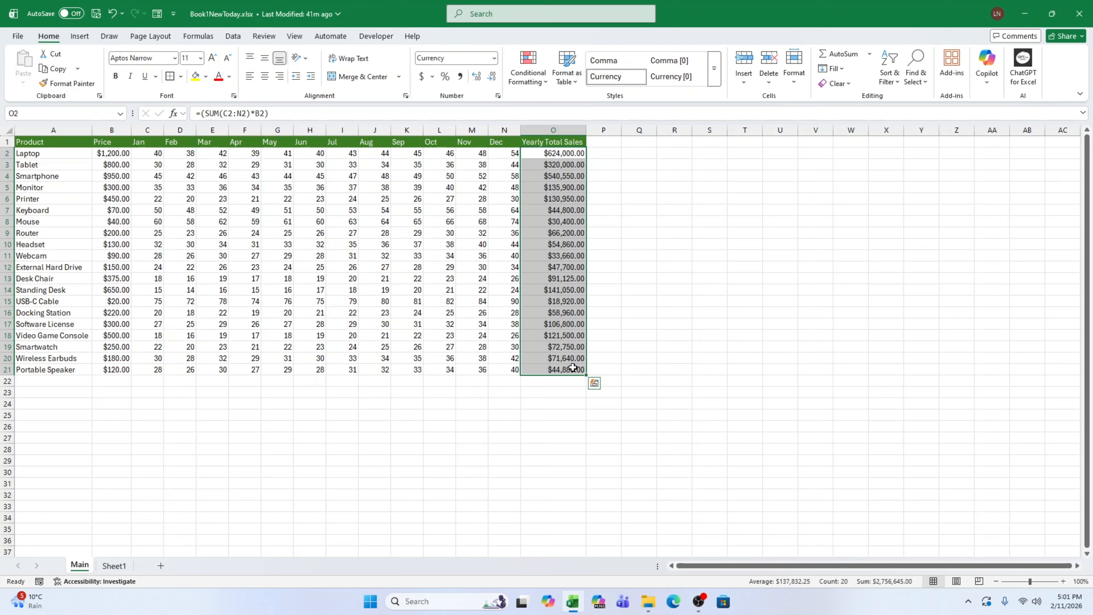
pyautogui.rightClick(572, 369)
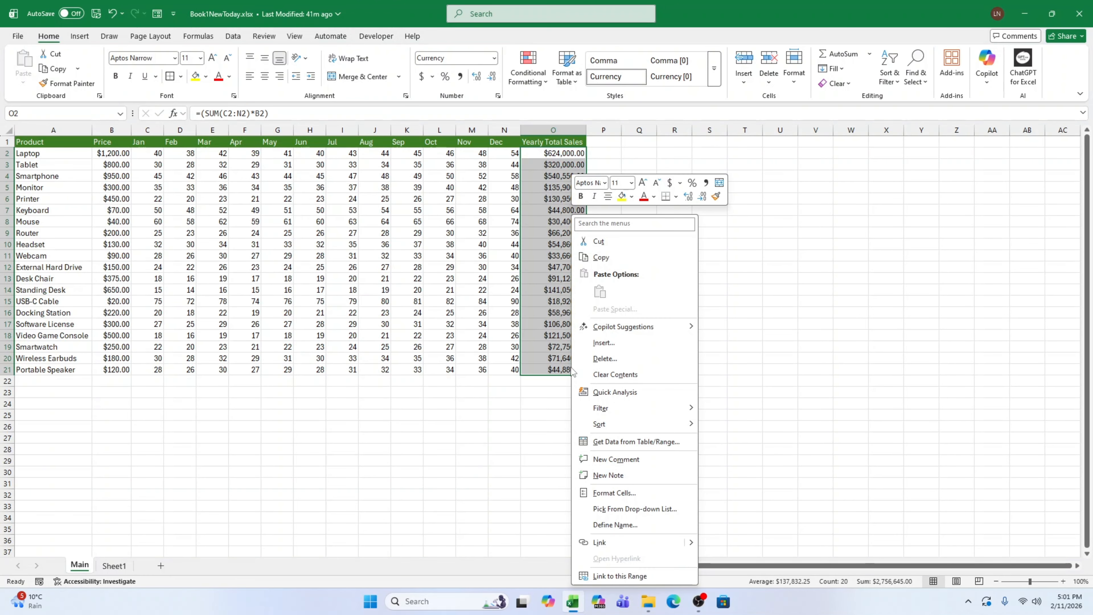
pyautogui.click(615, 492)
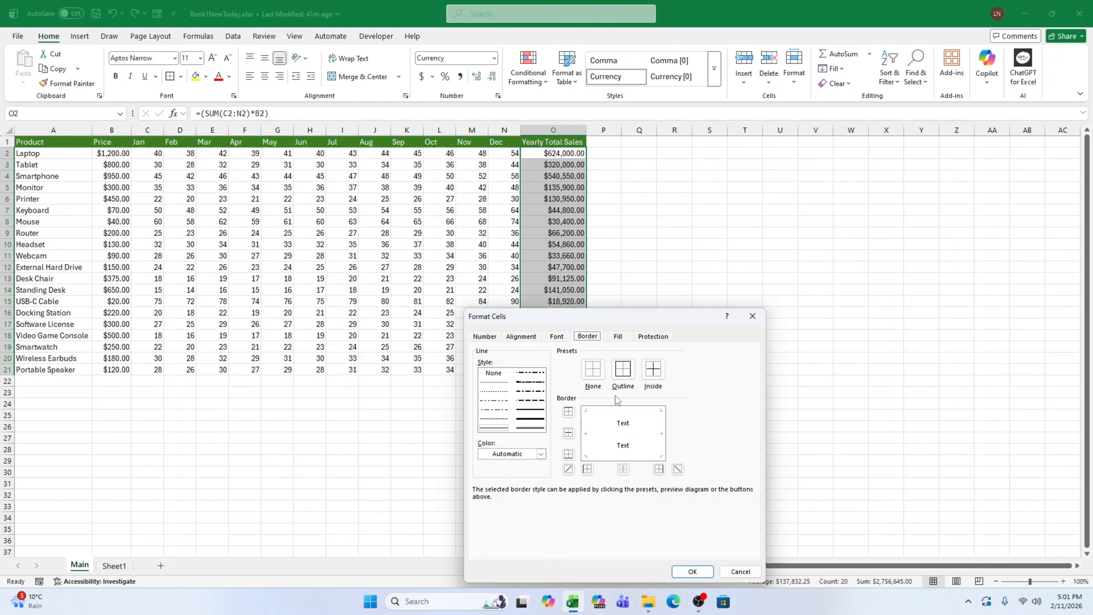
pyautogui.moveTo(624, 321); pyautogui.dragTo(720, 179)
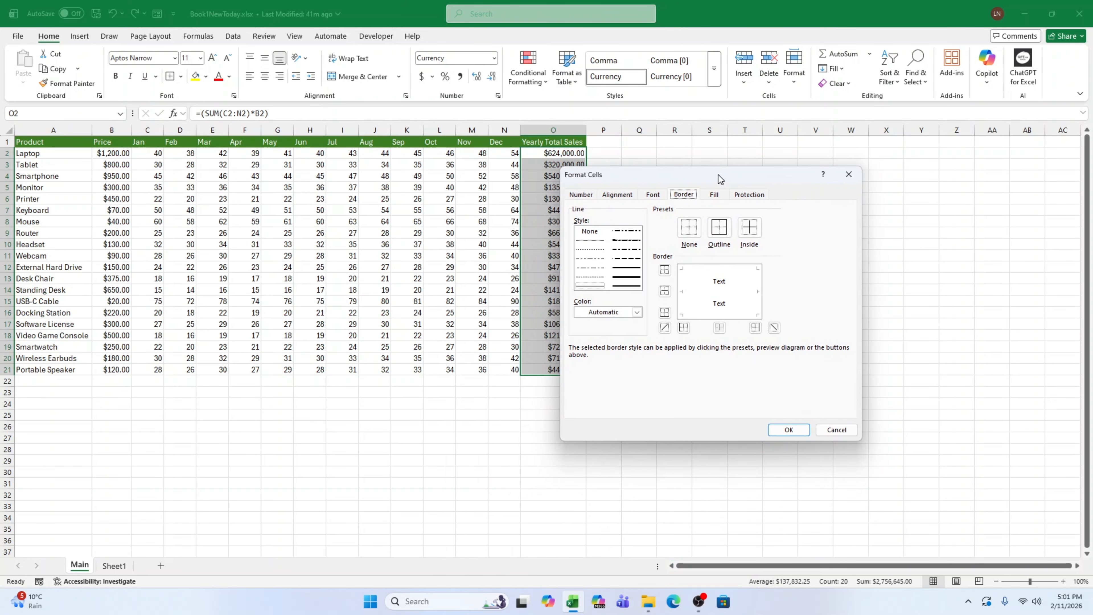
pyautogui.click(848, 172)
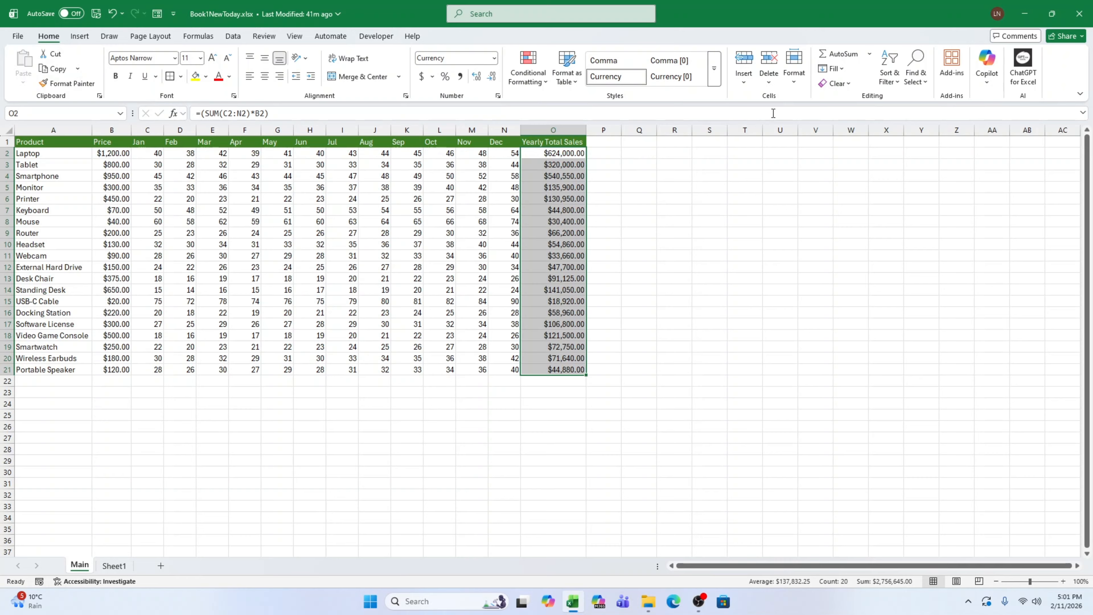
# Set the protection of the selected Yearly Total Sales cells to Hidden and not Locked.
pyautogui.click(798, 69)
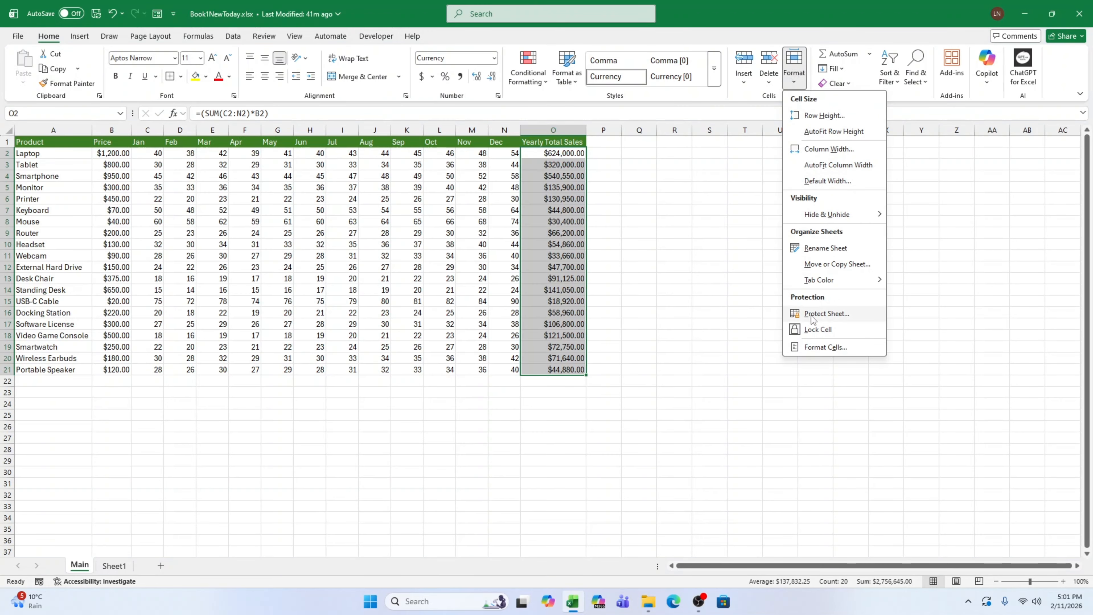
pyautogui.click(823, 347)
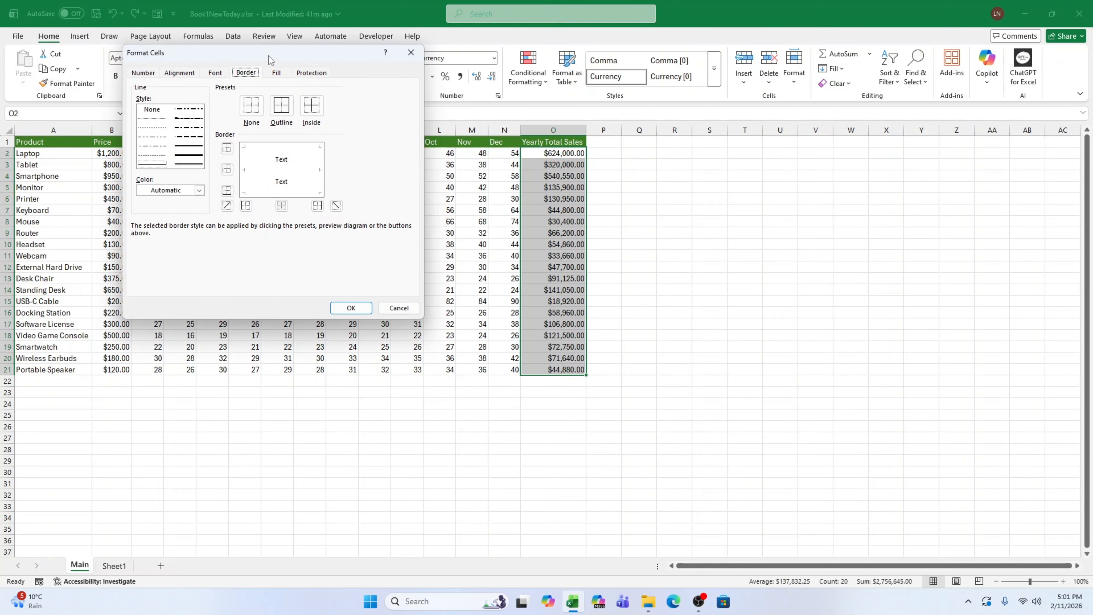
pyautogui.moveTo(270, 60); pyautogui.dragTo(759, 170)
pyautogui.click(695, 186)
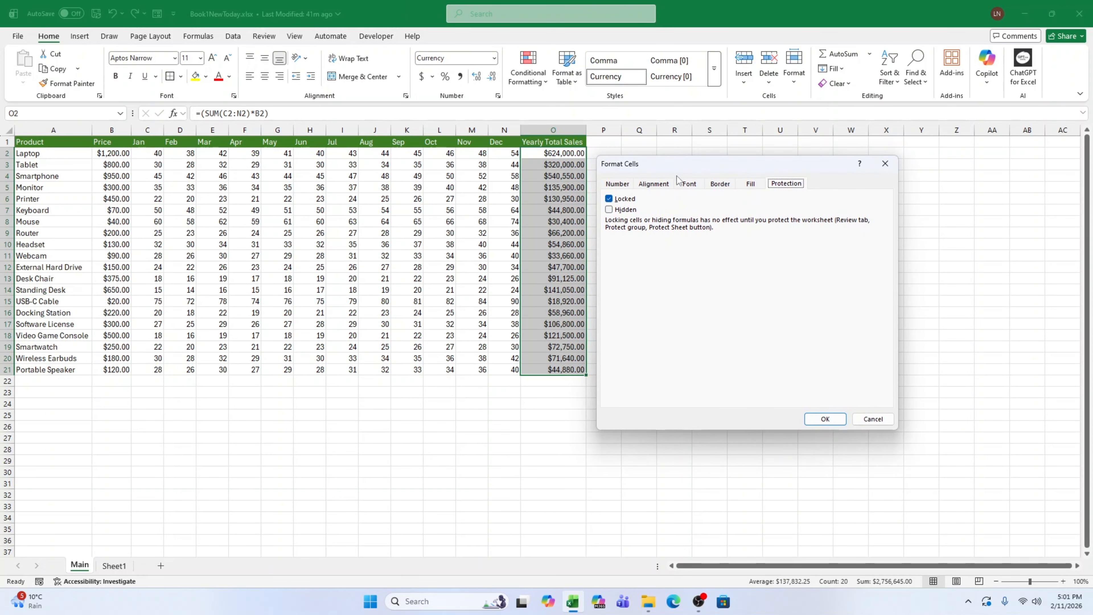
pyautogui.click(620, 209)
pyautogui.click(619, 198)
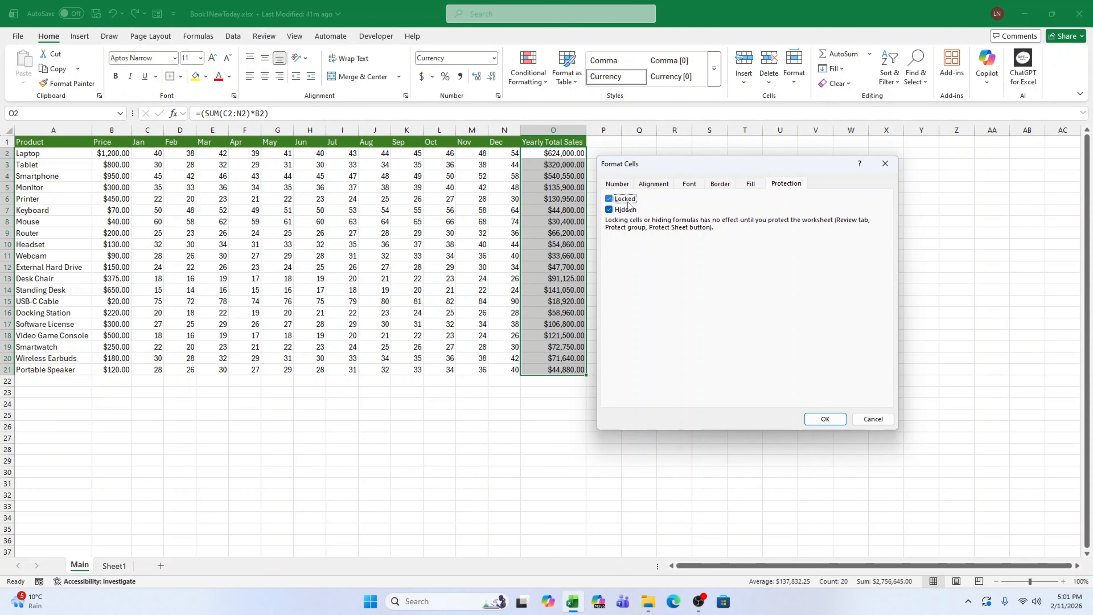
pyautogui.click(824, 418)
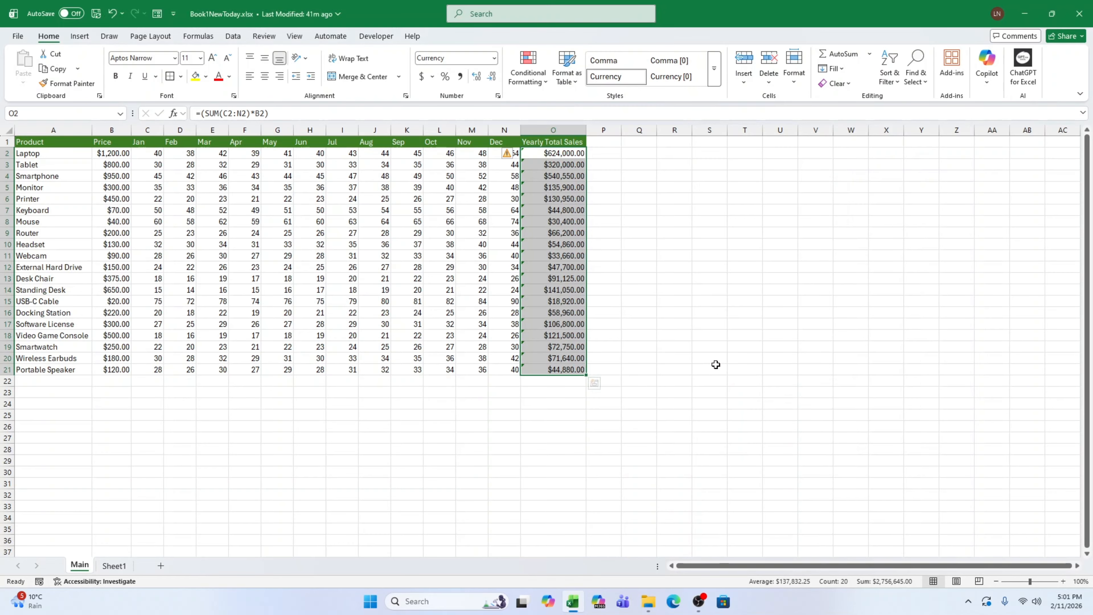
# Check whether the Yearly Total Sales formulas for Smartphone and Docking Station still display, opening O16 for editing and leaving it unchanged.
pyautogui.click(695, 349)
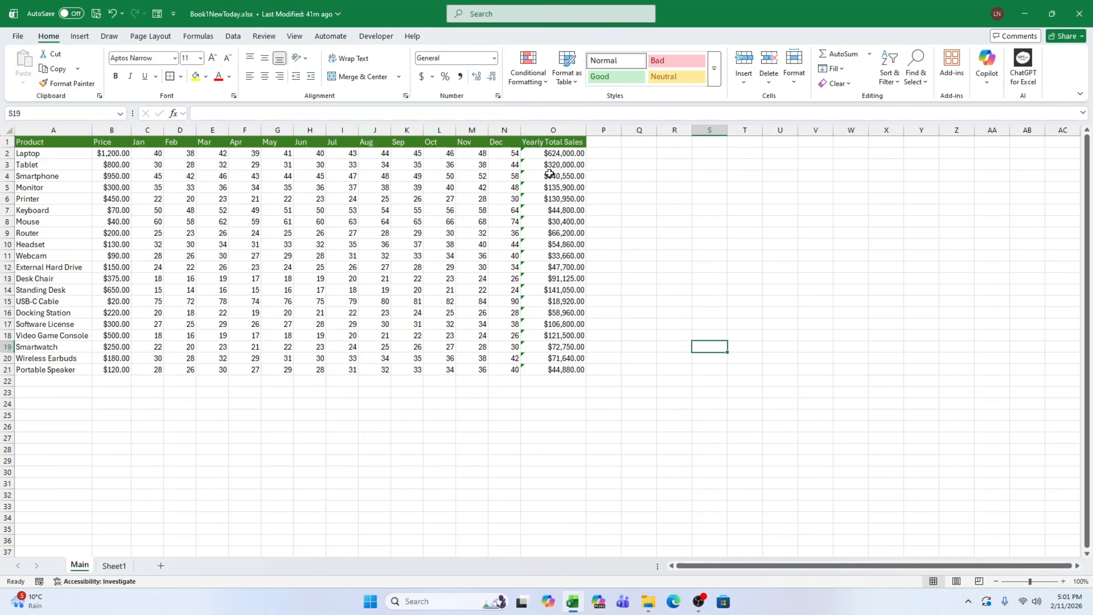
pyautogui.click(539, 177)
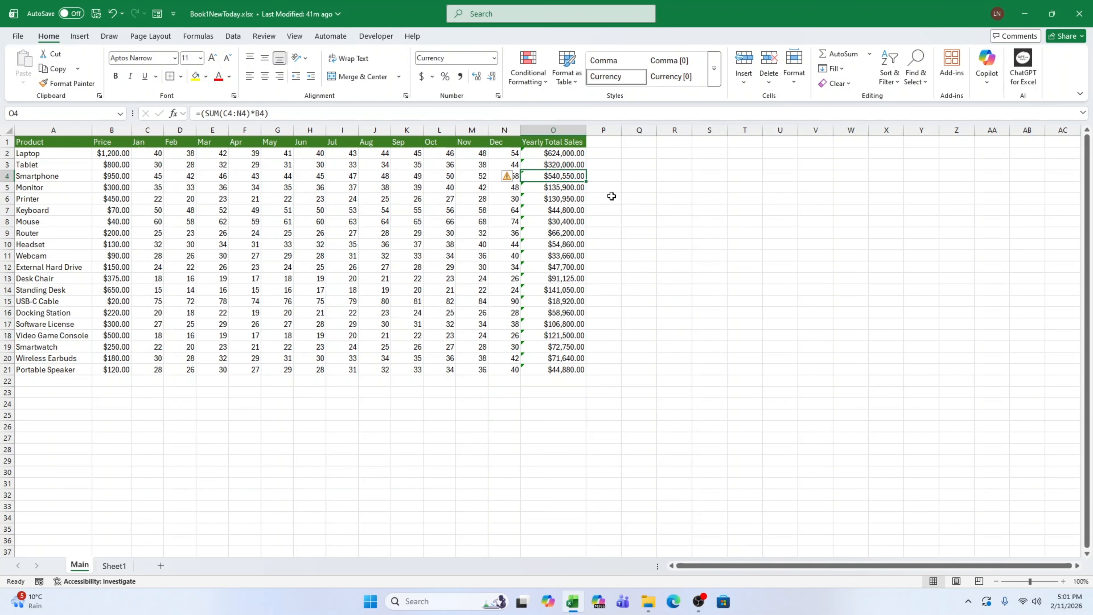
pyautogui.click(661, 236)
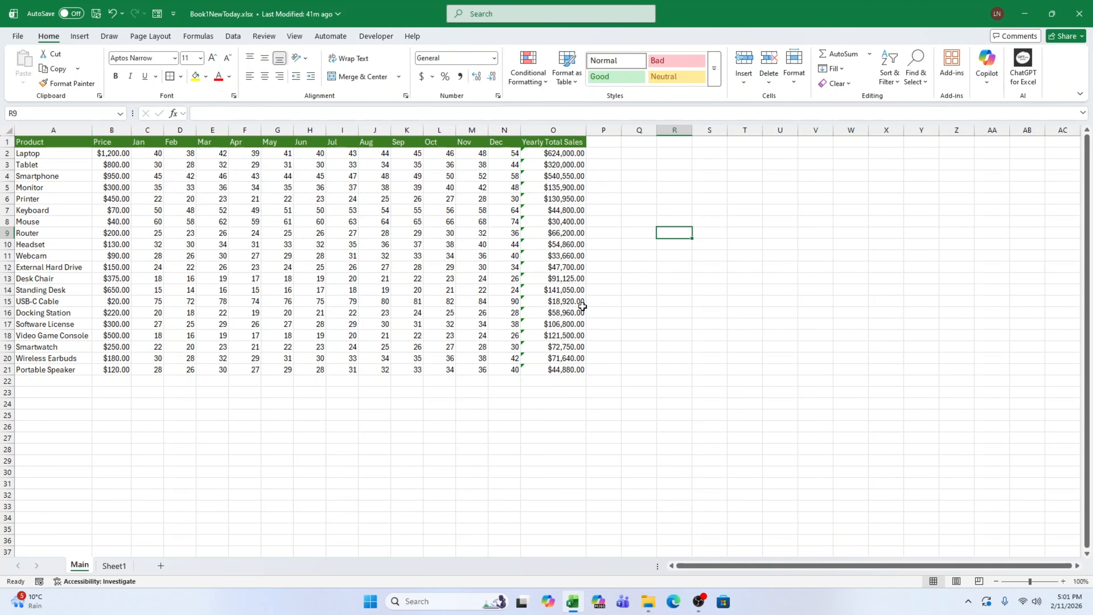
pyautogui.click(562, 314)
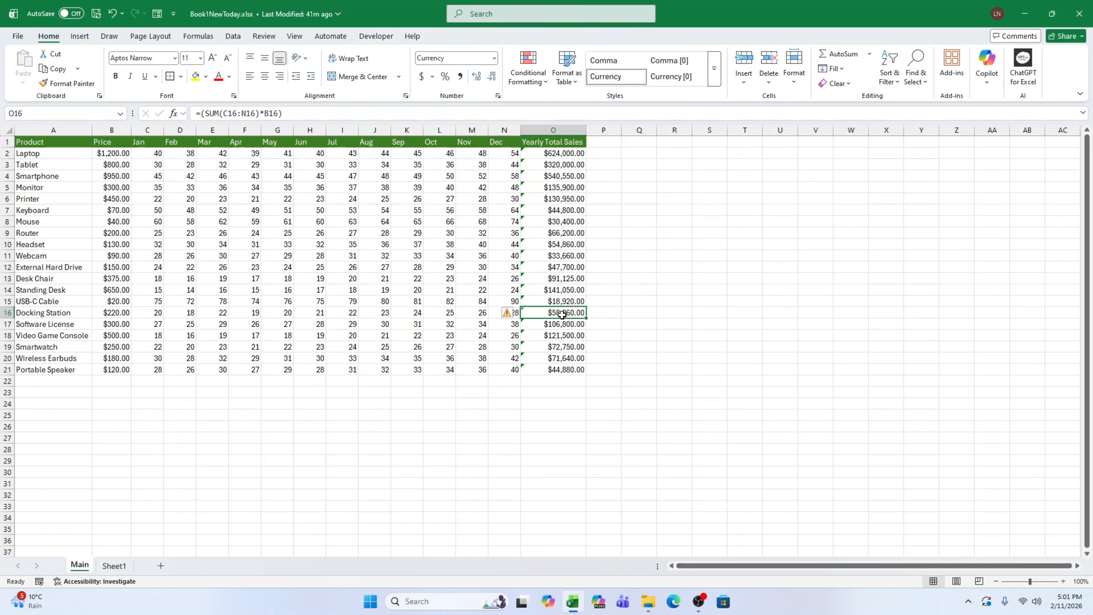
pyautogui.doubleClick(562, 316)
pyautogui.click(604, 313)
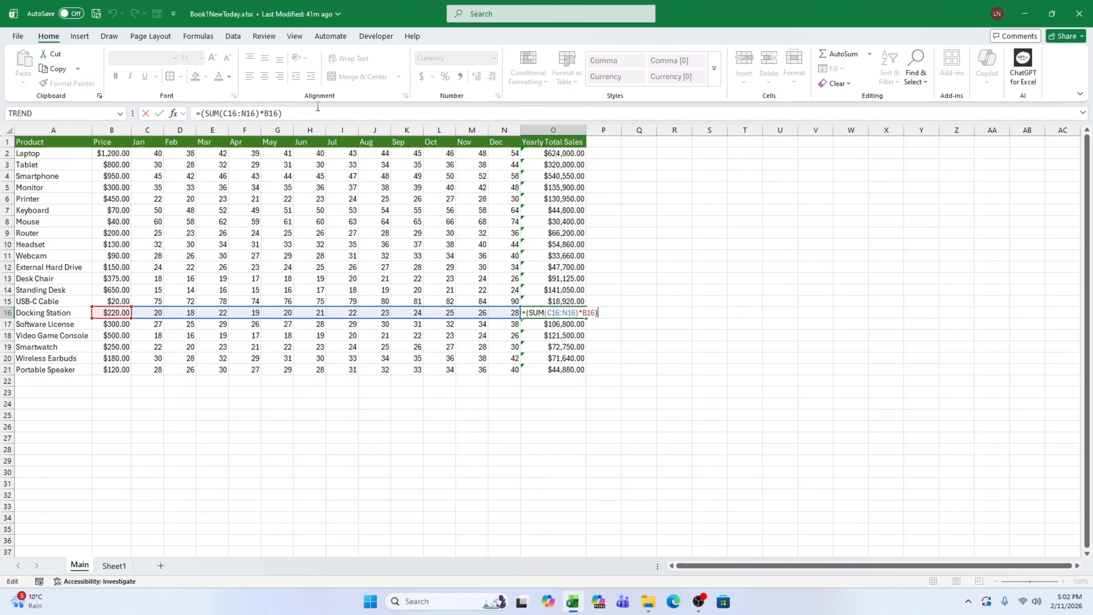
pyautogui.press('Escape')
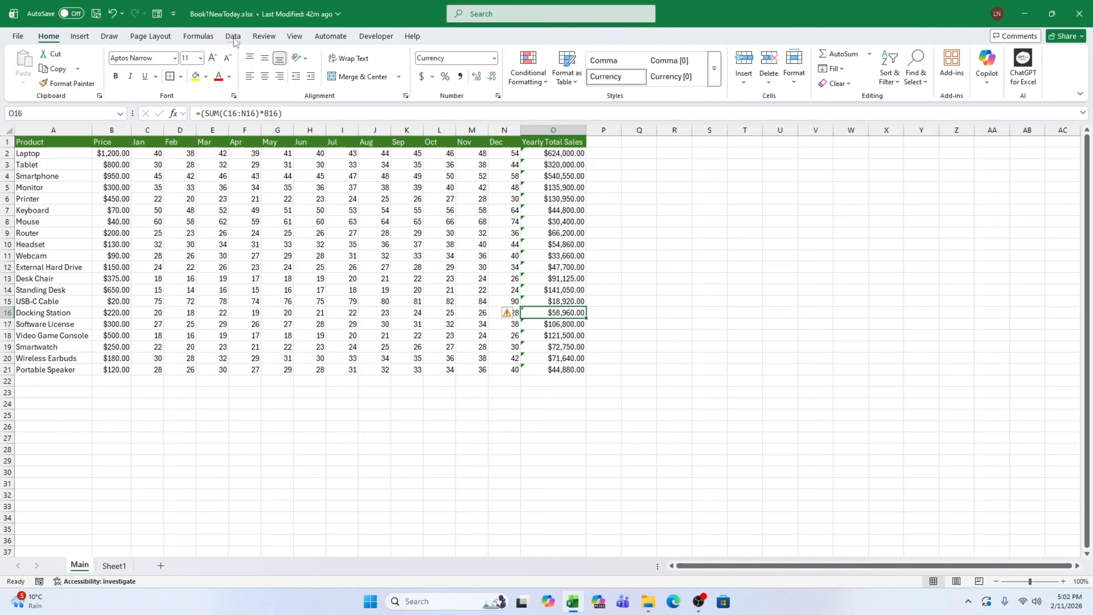
# Protect the Main sheet without a password, allowing only the selection of locked and unlocked cells.
pyautogui.click(260, 36)
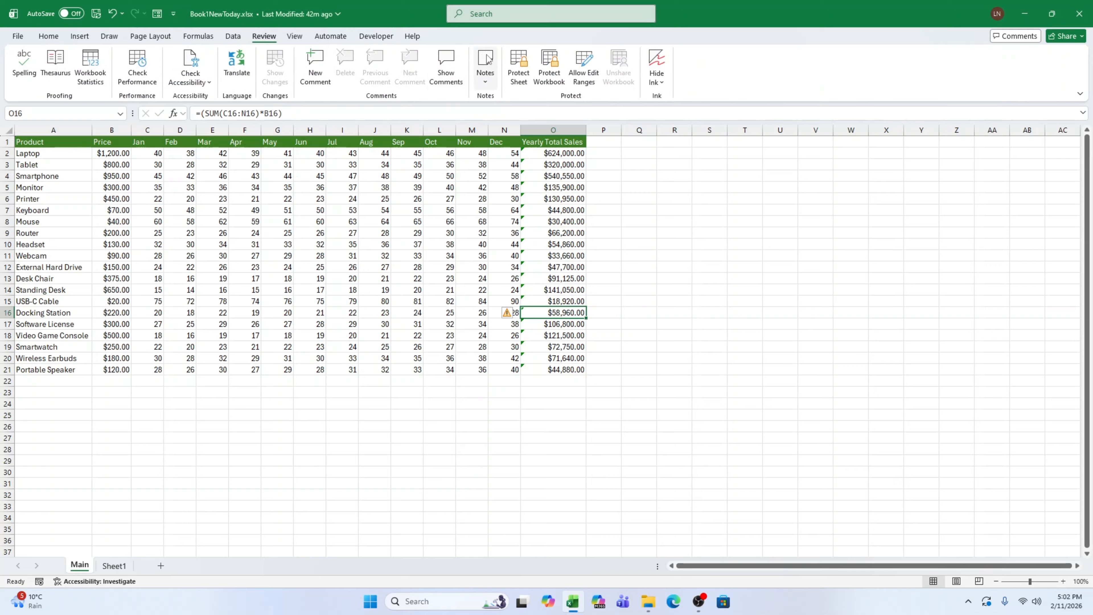
pyautogui.click(525, 64)
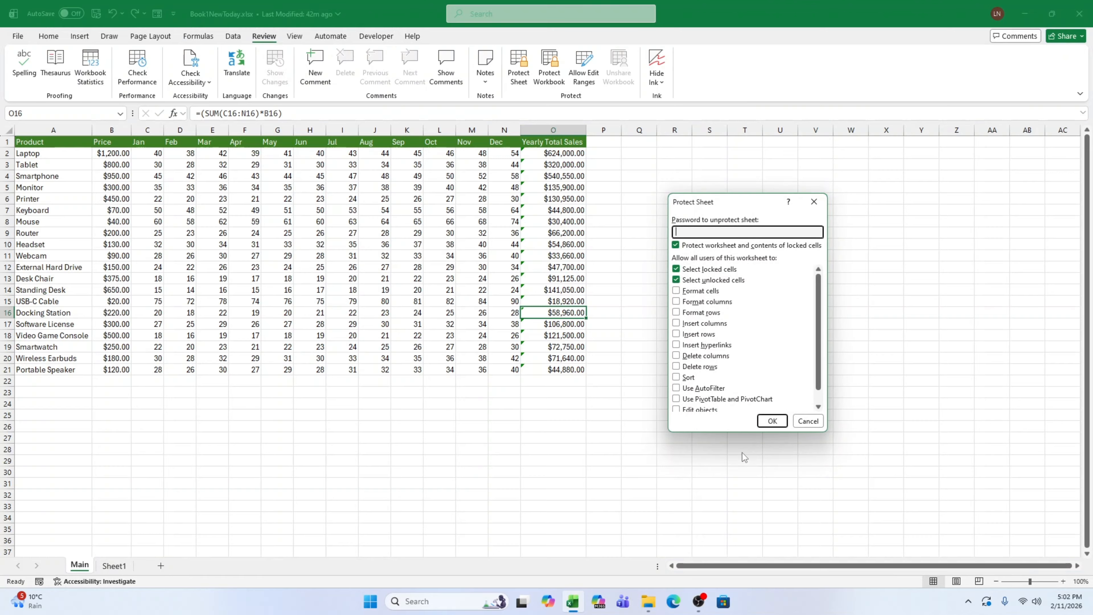
pyautogui.click(772, 421)
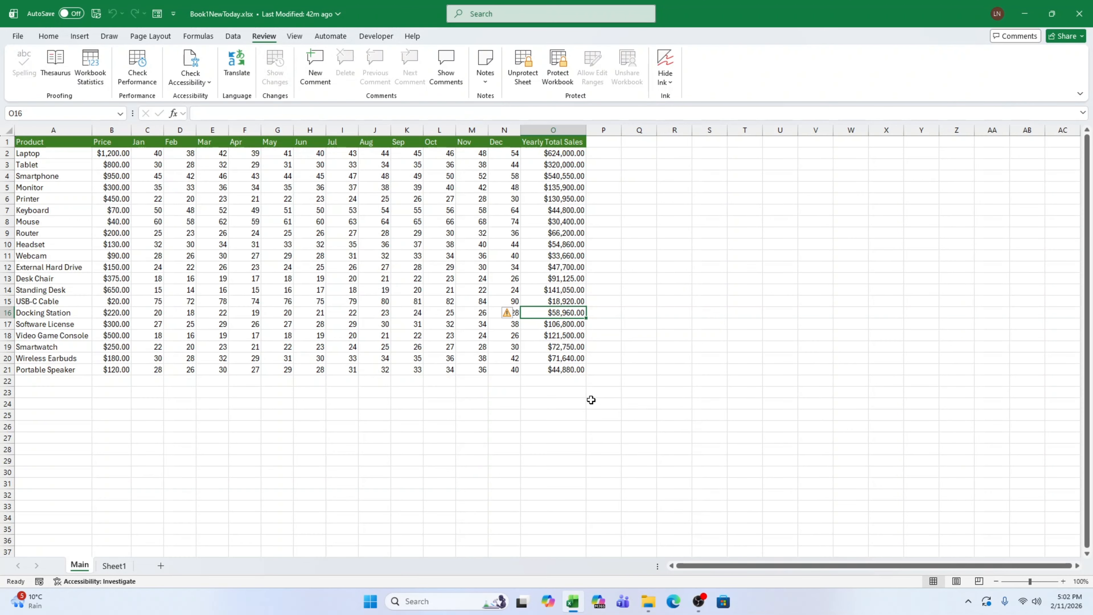
# Check several Yearly Total Sales cells in column O for formula visibility under sheet protection.
pyautogui.press('Up')
pyautogui.press('Up')
pyautogui.press('Up')
pyautogui.press('Up')
pyautogui.press('Up')
pyautogui.press('Up')
pyautogui.press('Up')
pyautogui.press('Up')
pyautogui.press('Up')
pyautogui.press('Up')
pyautogui.press('Up')
pyautogui.press('Up')
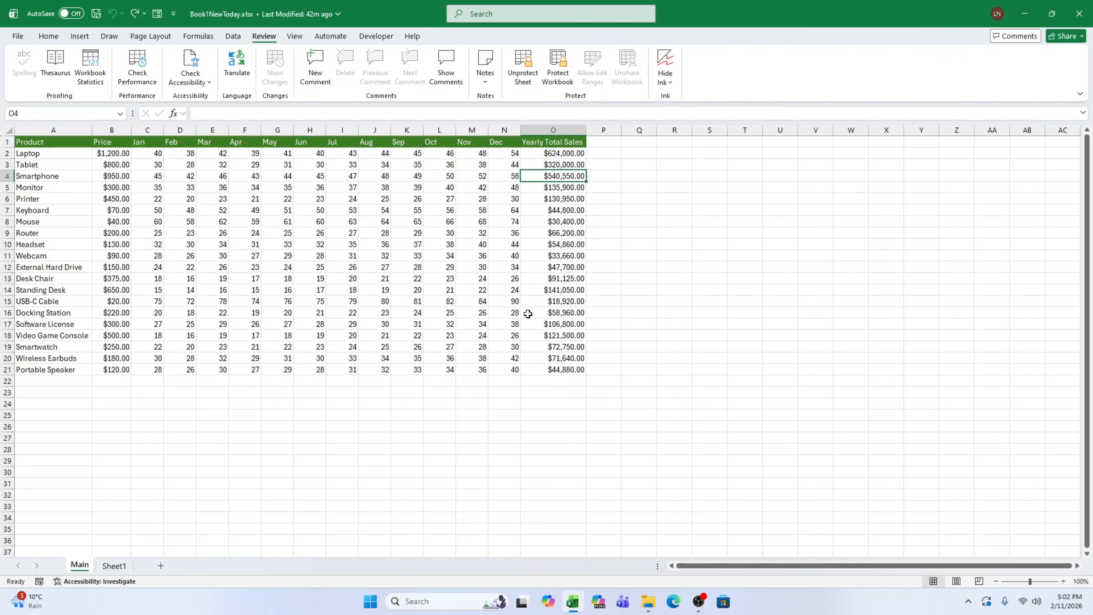
pyautogui.click(569, 260)
pyautogui.click(569, 218)
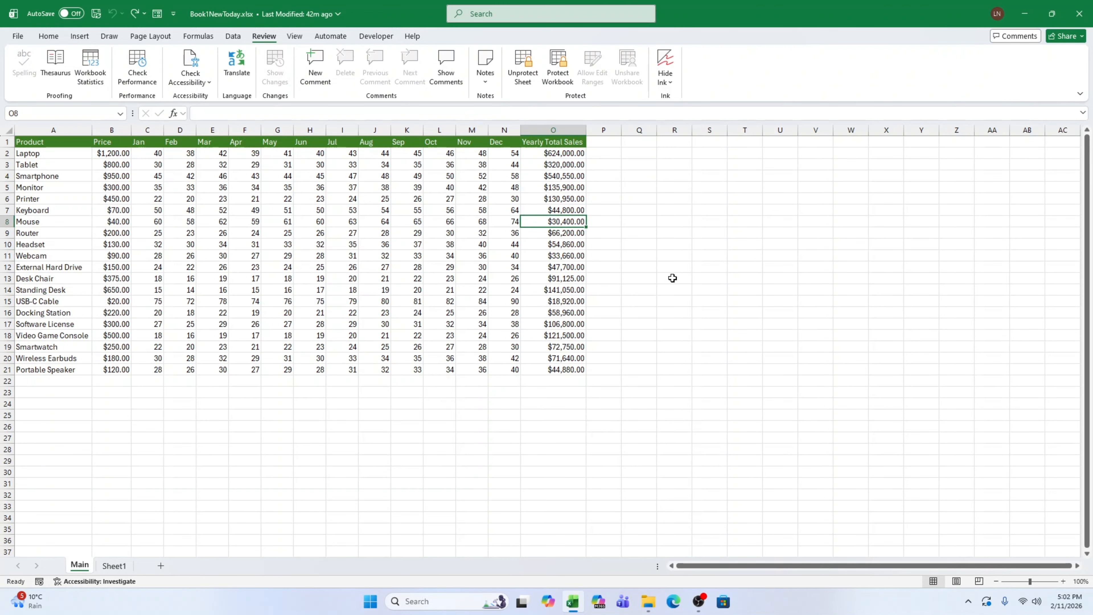
pyautogui.click(740, 313)
pyautogui.click(566, 289)
# Clear the External Hard Drive's yearly total in O12 and undo the deletion.
pyautogui.click(561, 267)
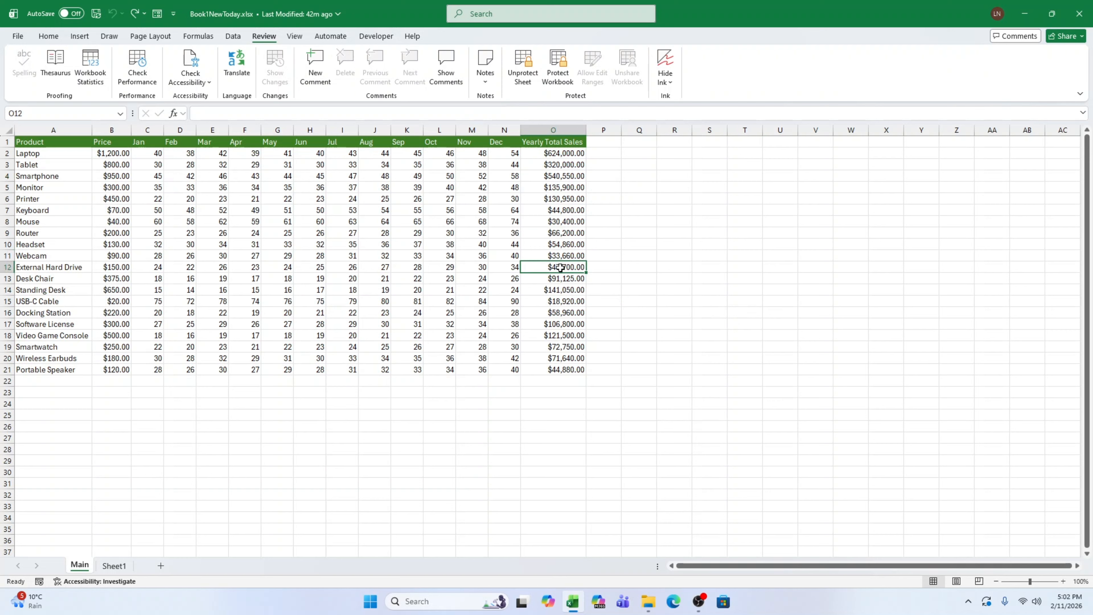
pyautogui.press('Delete')
pyautogui.click(617, 277)
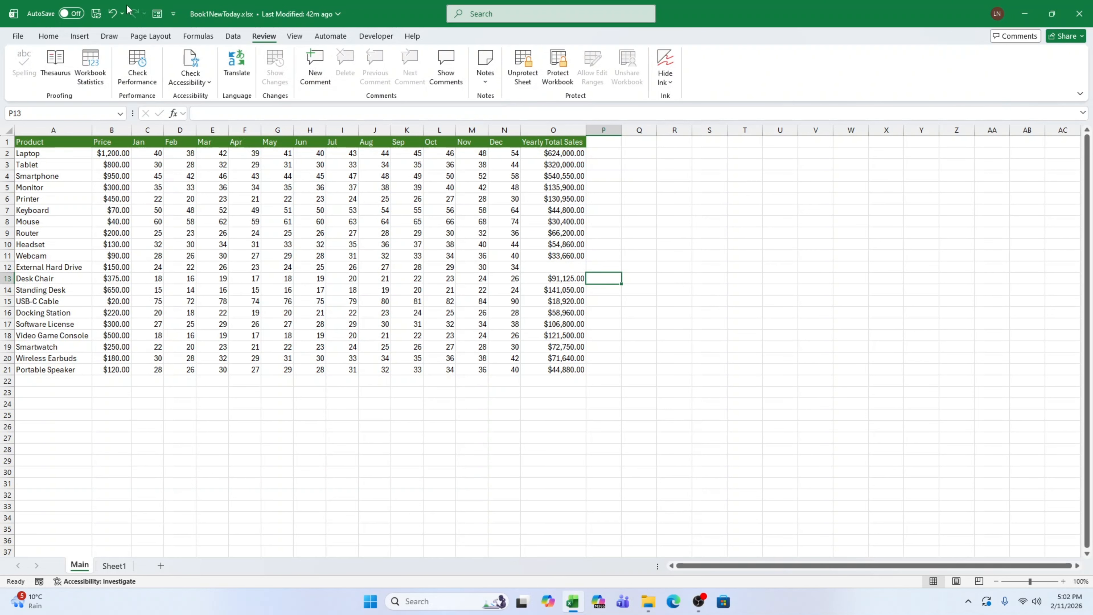
pyautogui.click(113, 13)
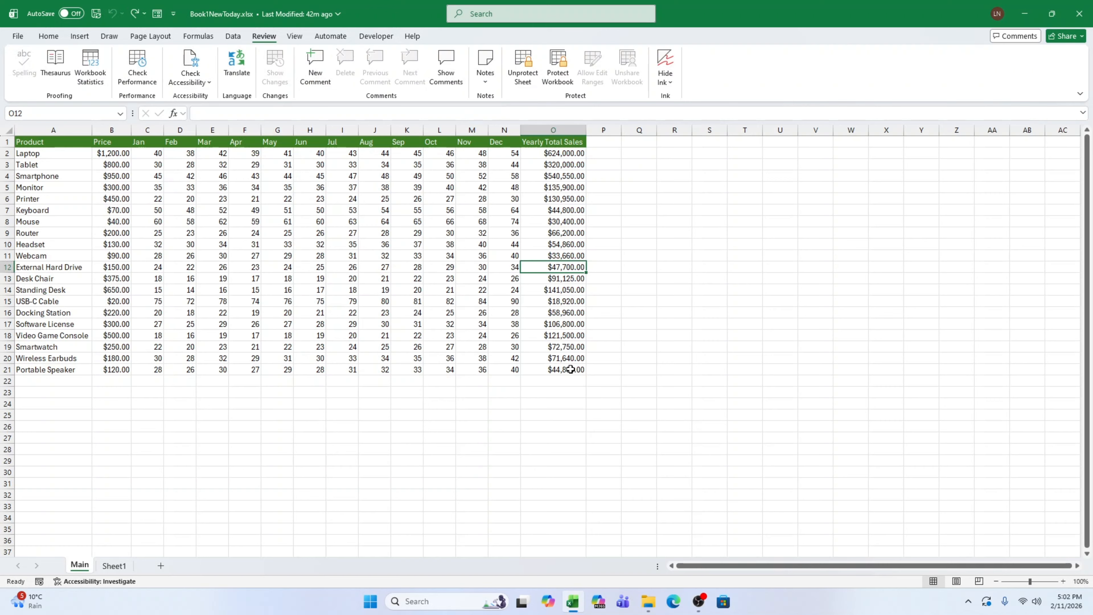
# Check how the contents of various monthly sales cells display on the protected sheet.
pyautogui.click(441, 368)
pyautogui.click(363, 346)
pyautogui.click(287, 289)
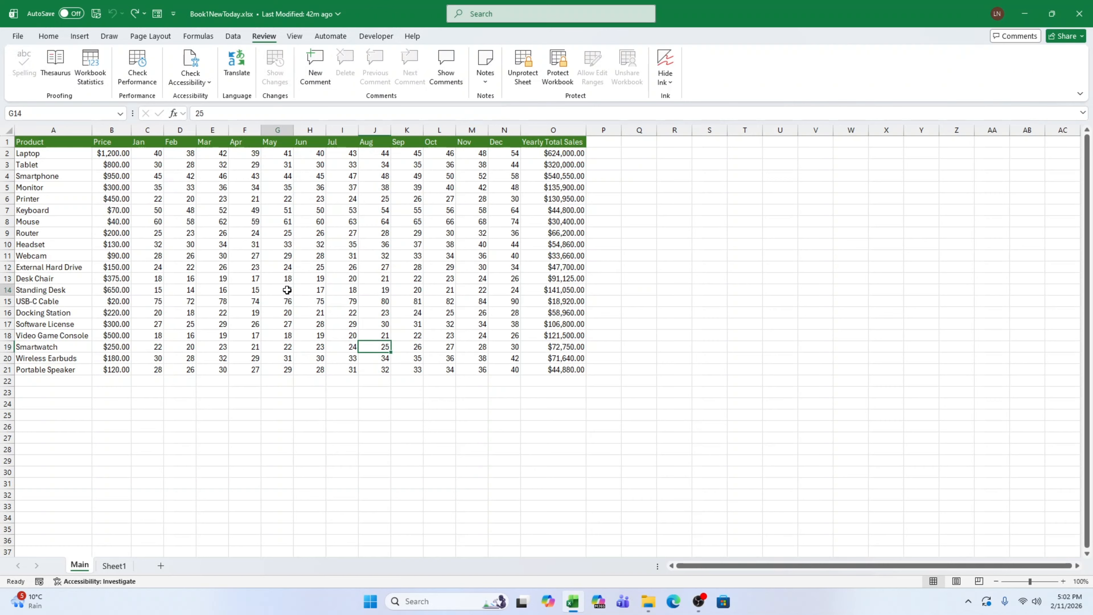
pyautogui.click(216, 244)
pyautogui.click(211, 219)
pyautogui.click(321, 242)
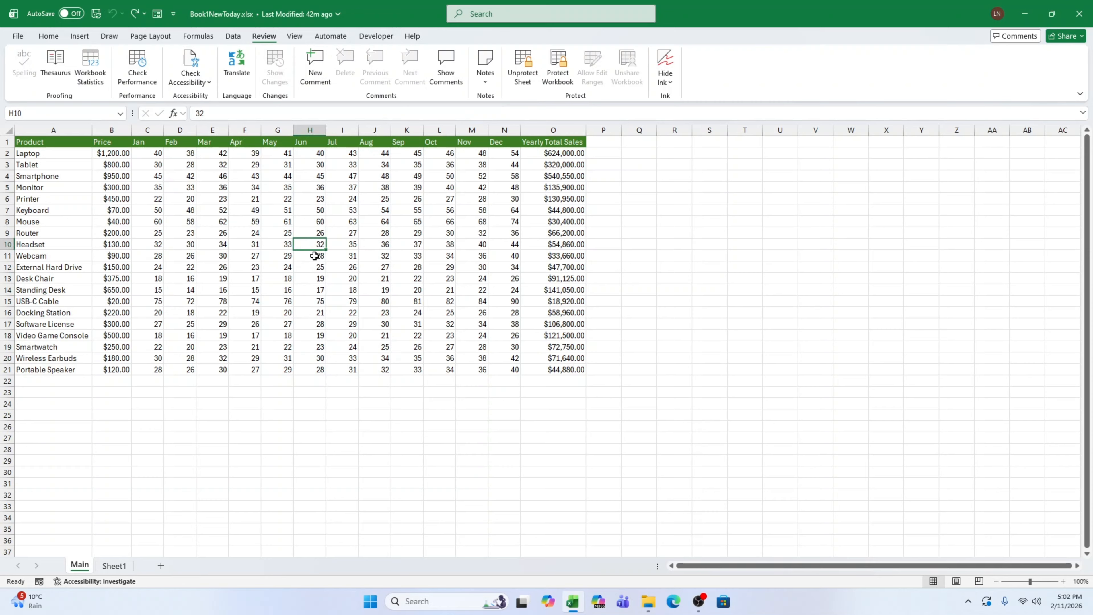
pyautogui.click(306, 267)
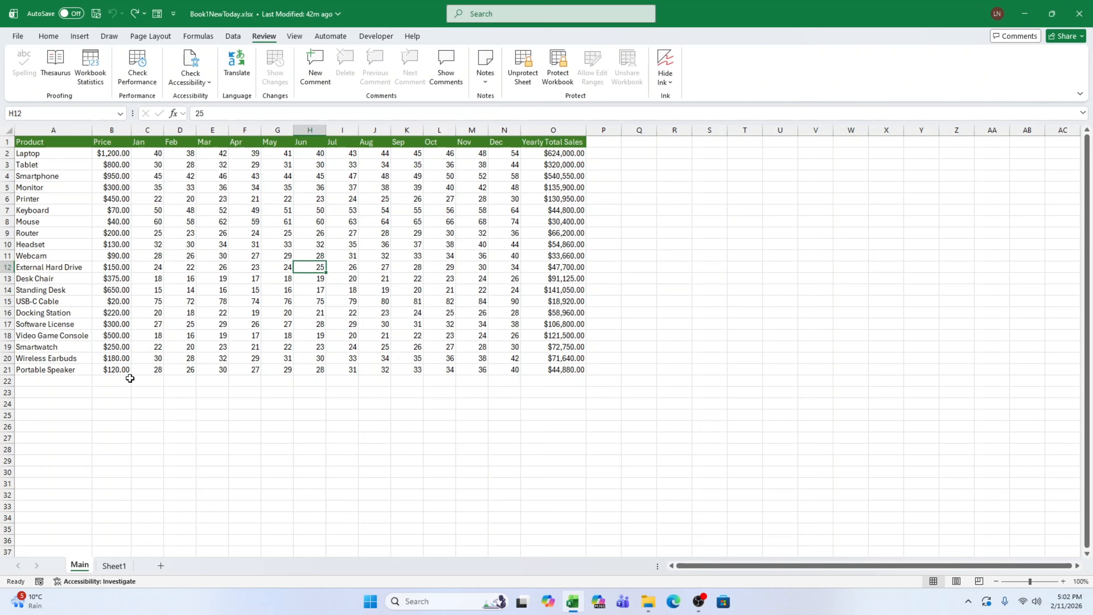
pyautogui.click(176, 369)
pyautogui.click(248, 371)
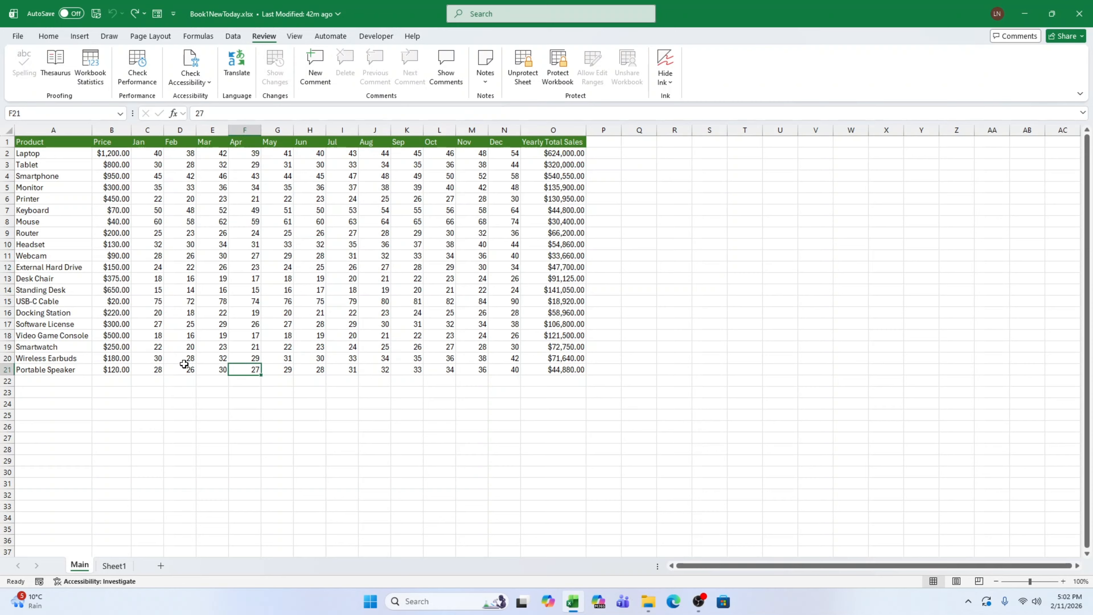
# Check further price, monthly sales and empty cells for visible contents under sheet protection.
pyautogui.click(115, 362)
pyautogui.click(207, 362)
pyautogui.click(339, 382)
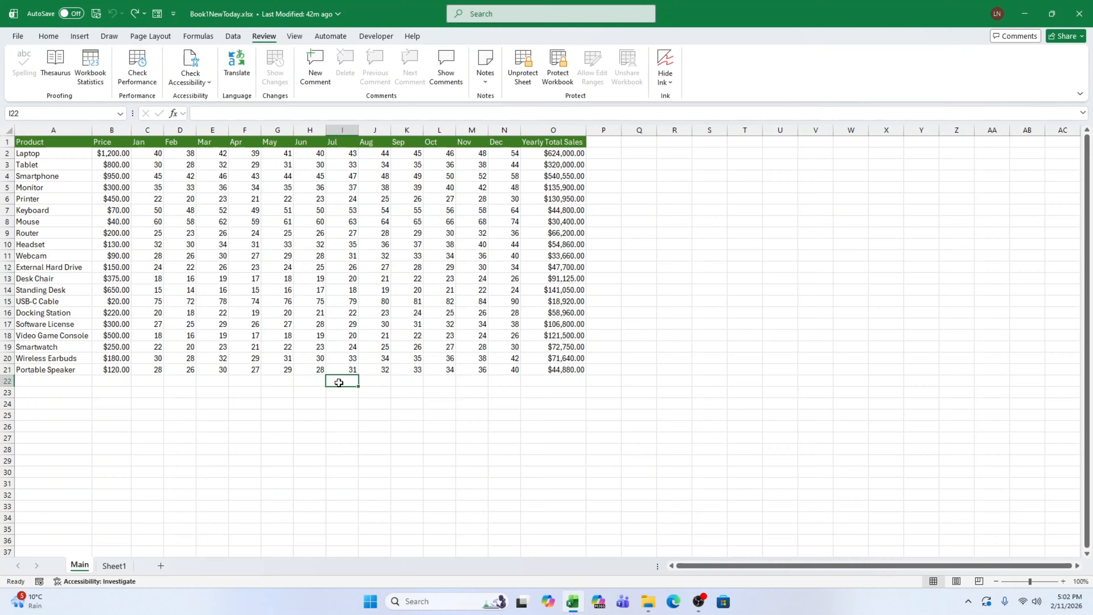
pyautogui.click(377, 305)
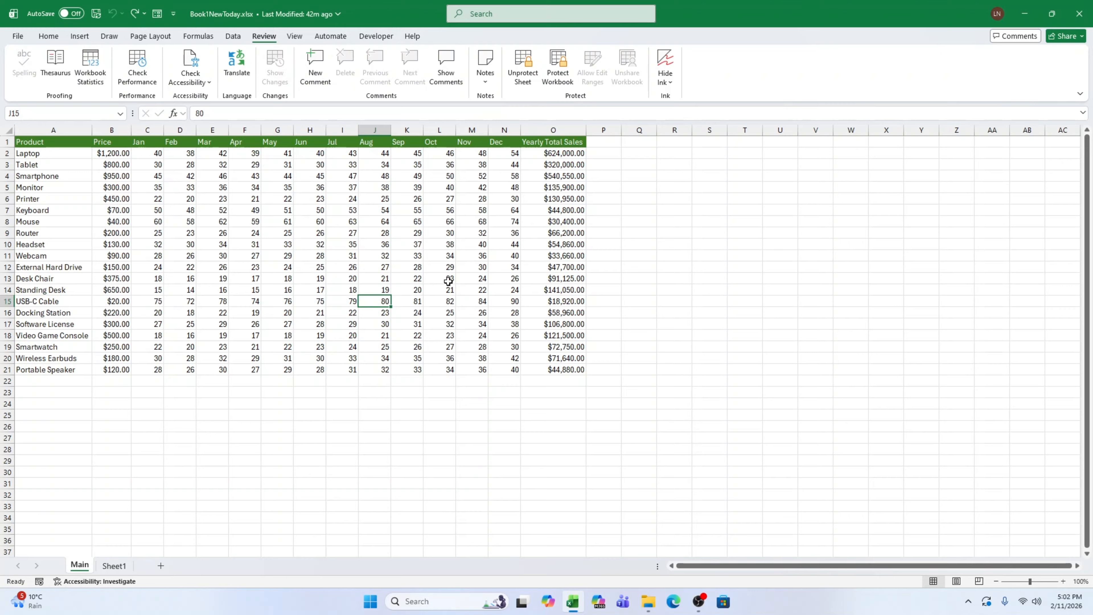
# Overwrite the Keyboard's yearly total formula in O7 with the value 54,561.
pyautogui.click(576, 209)
pyautogui.press('BackSpace')
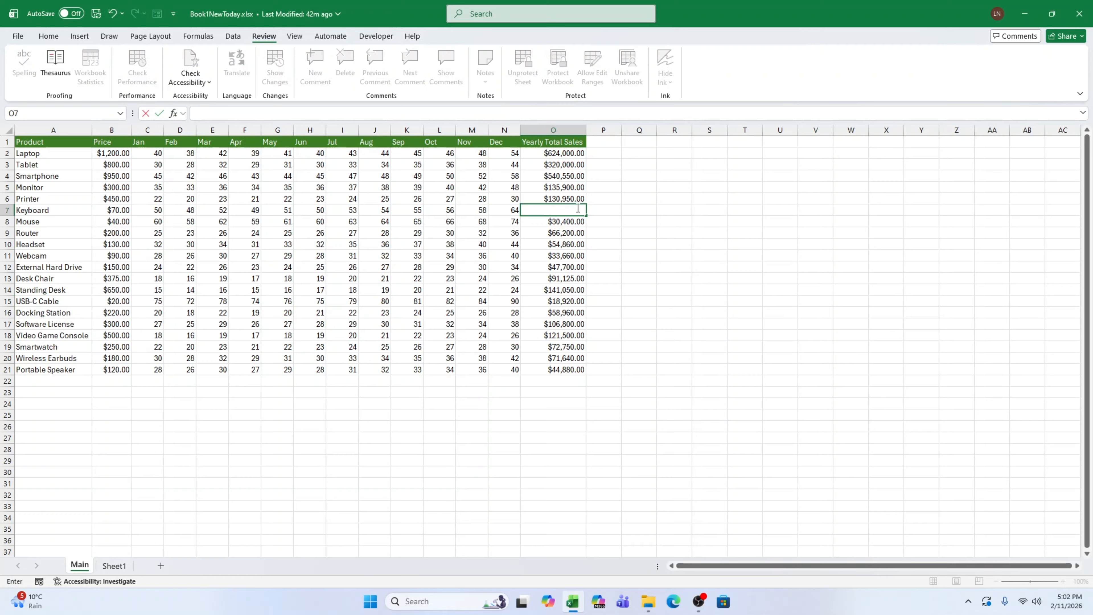
pyautogui.write('54,5')
pyautogui.write('61')
pyautogui.press('Return')
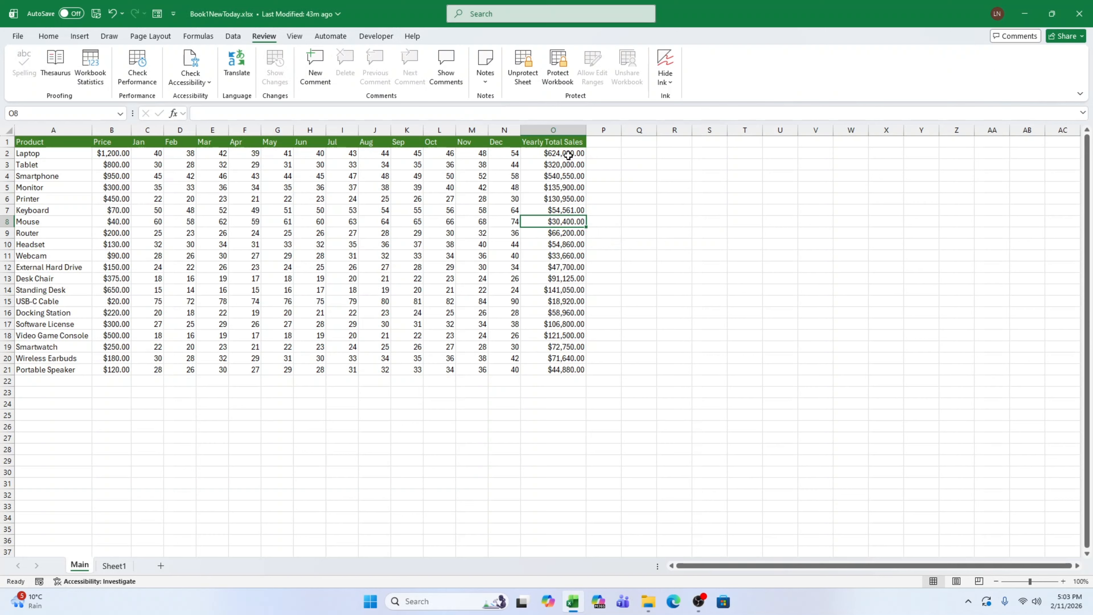
# Unprotect the Main sheet and turn on the Locked protection option for the Yearly Total Sales cells O2:O21.
pyautogui.moveTo(568, 155); pyautogui.dragTo(578, 366)
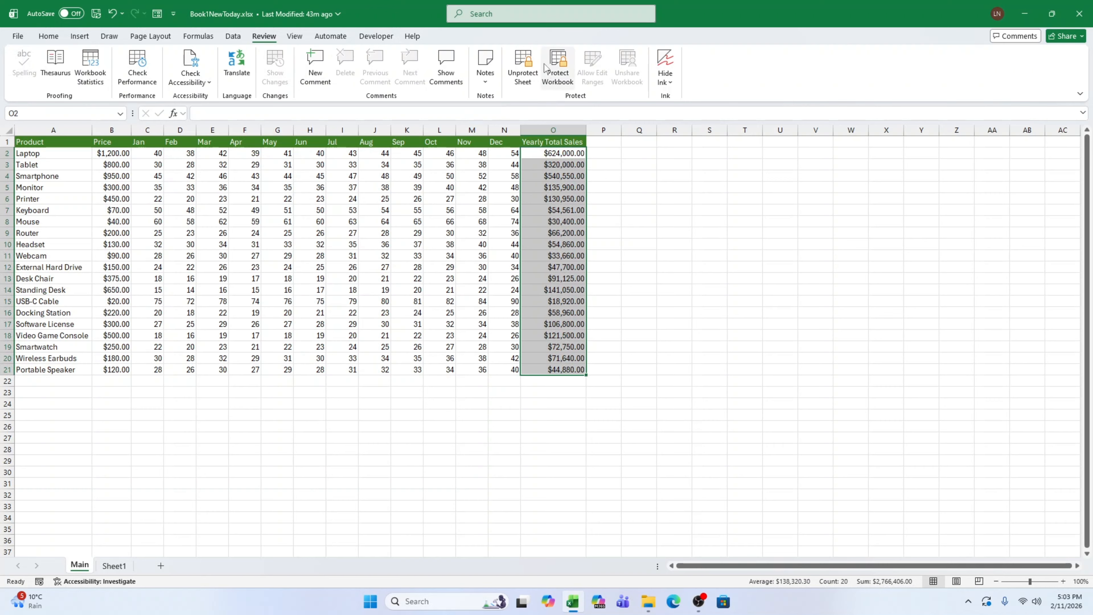
pyautogui.click(534, 64)
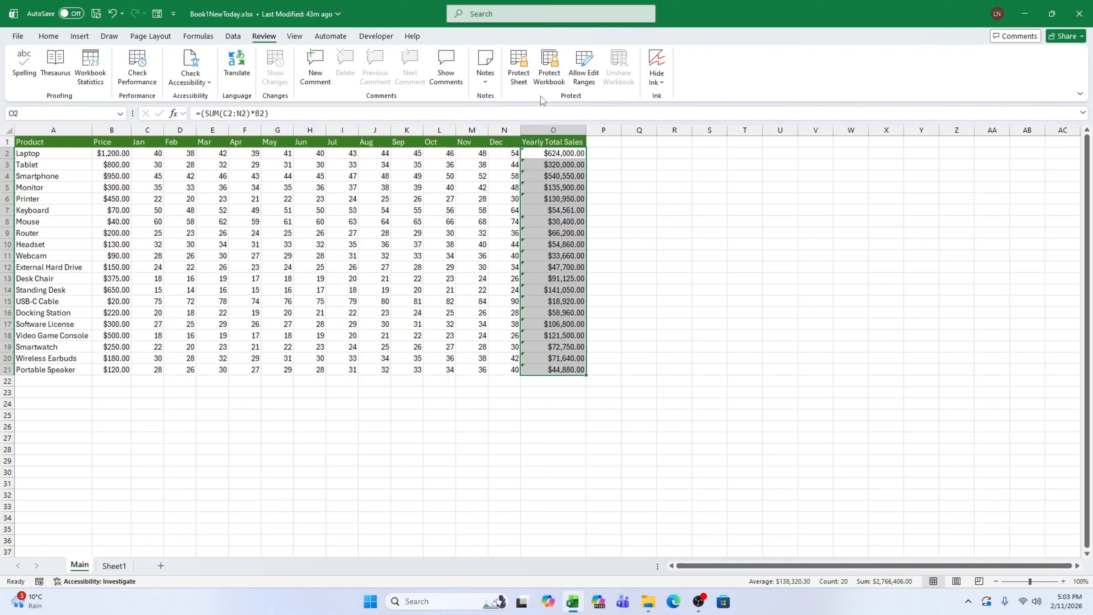
pyautogui.rightClick(554, 211)
pyautogui.click(596, 440)
pyautogui.click(638, 340)
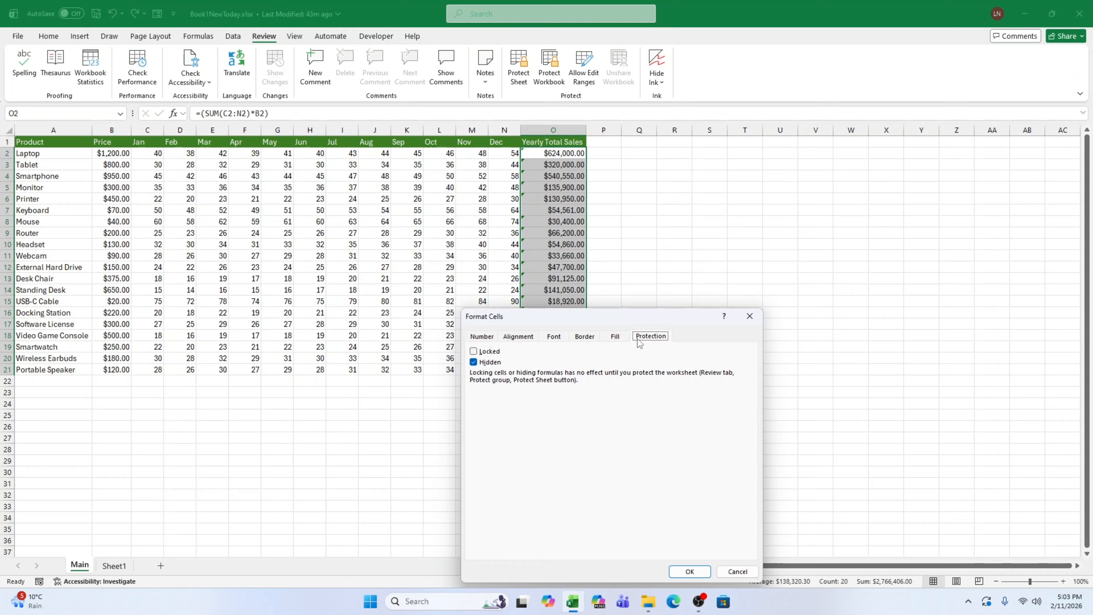
pyautogui.click(492, 354)
pyautogui.click(689, 572)
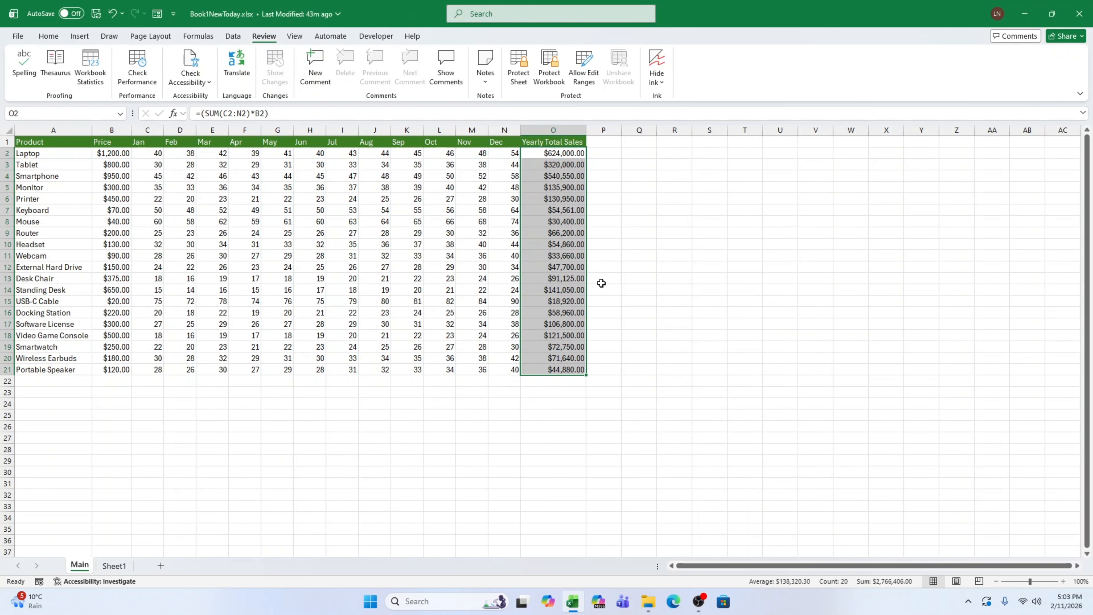
# Protect the Main sheet again and check the Mouse's yearly total in O8 for formula visibility.
pyautogui.click(518, 67)
pyautogui.click(553, 393)
pyautogui.click(567, 221)
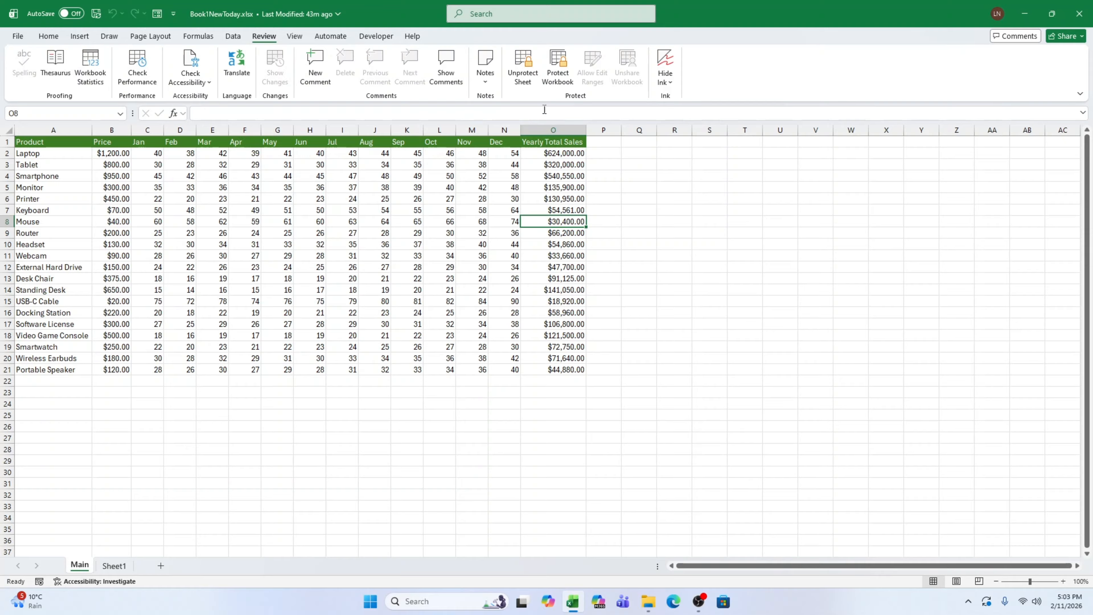
# Unprotect the Main sheet and change the Locked and Hidden protection options of the Yearly Total Sales range O1:O21.
pyautogui.click(523, 67)
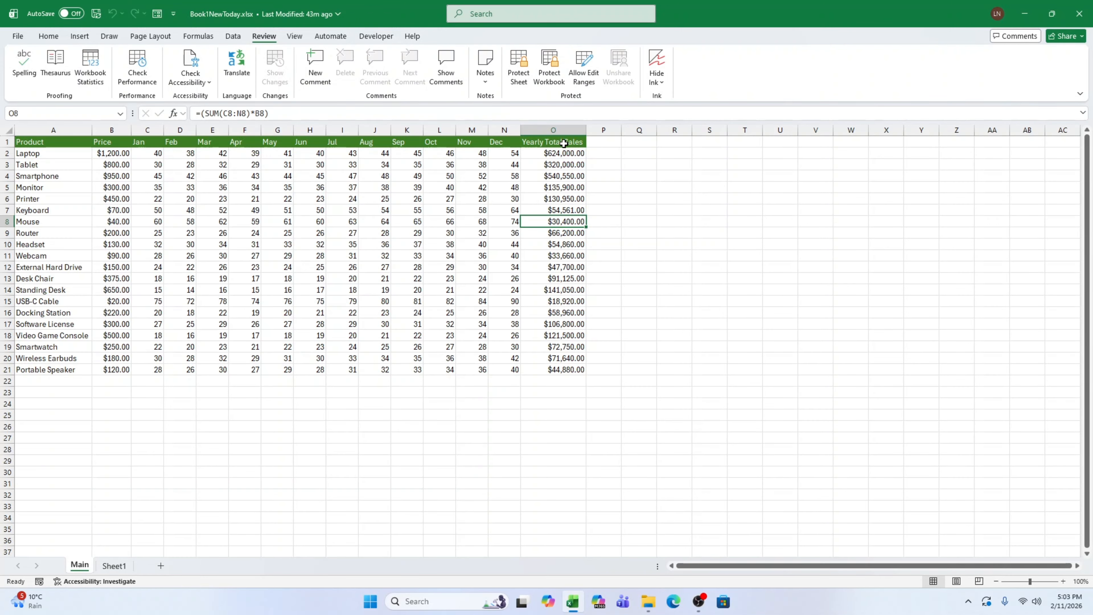
pyautogui.moveTo(562, 142); pyautogui.dragTo(574, 363)
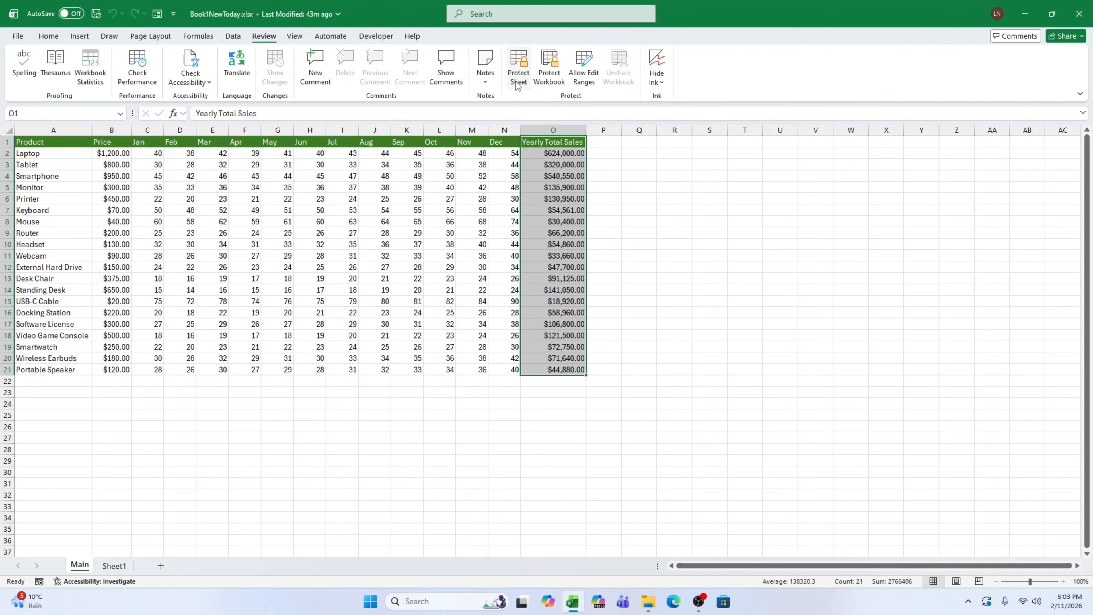
pyautogui.click(296, 37)
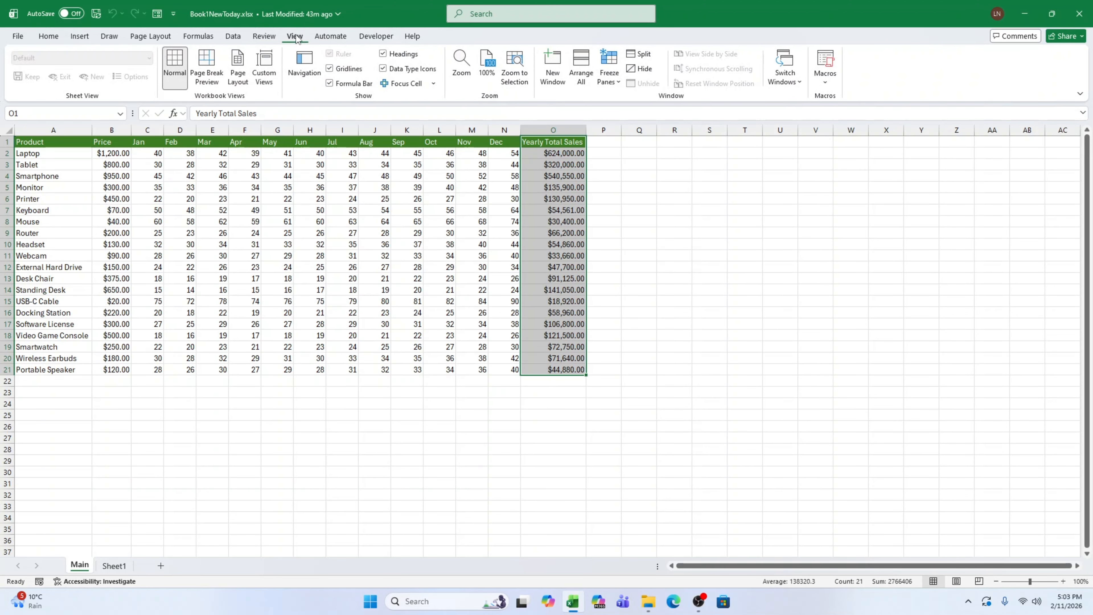
pyautogui.rightClick(559, 234)
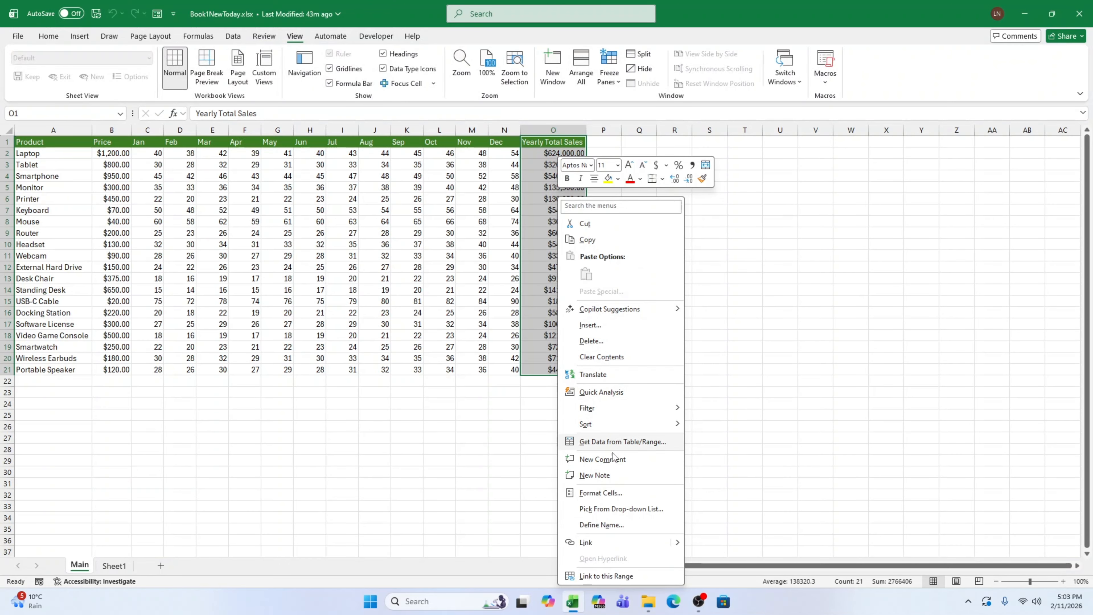
pyautogui.click(601, 493)
pyautogui.click(484, 350)
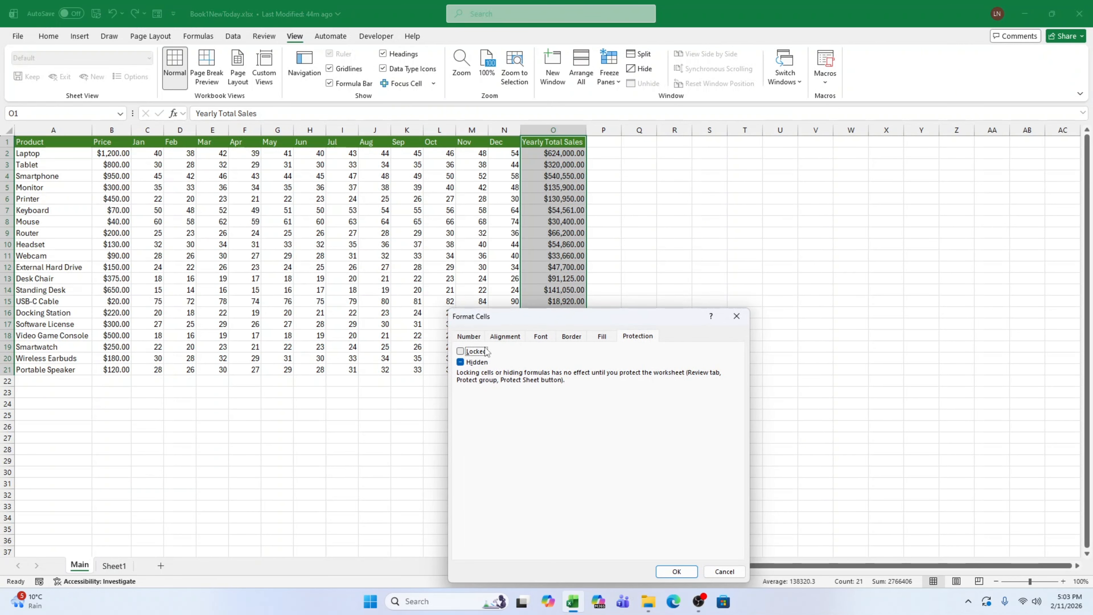
pyautogui.click(676, 573)
pyautogui.click(476, 362)
pyautogui.click(476, 351)
pyautogui.click(677, 572)
pyautogui.click(683, 359)
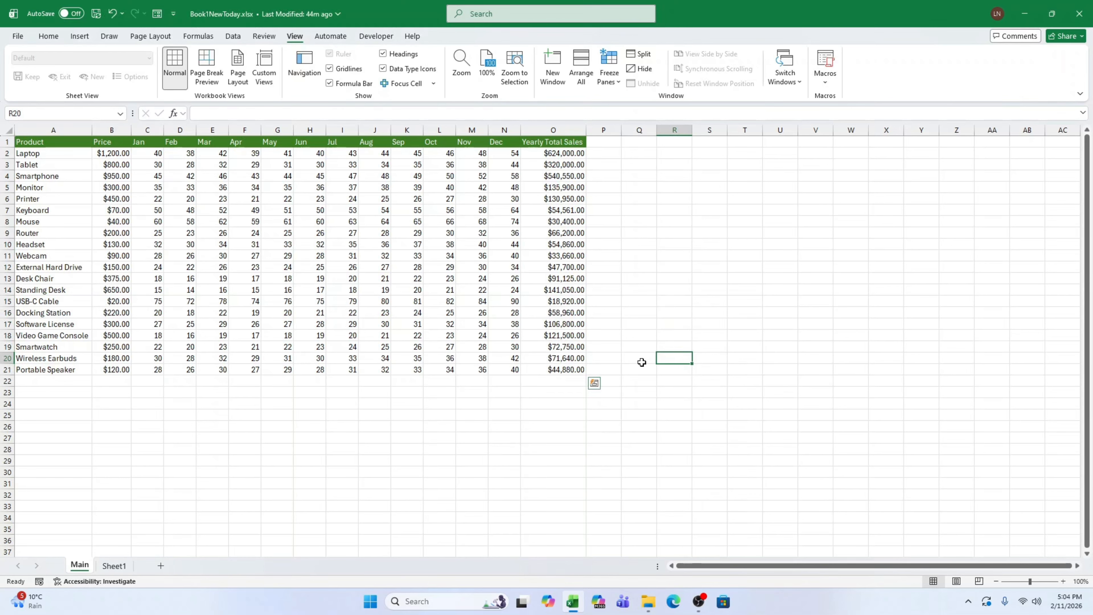